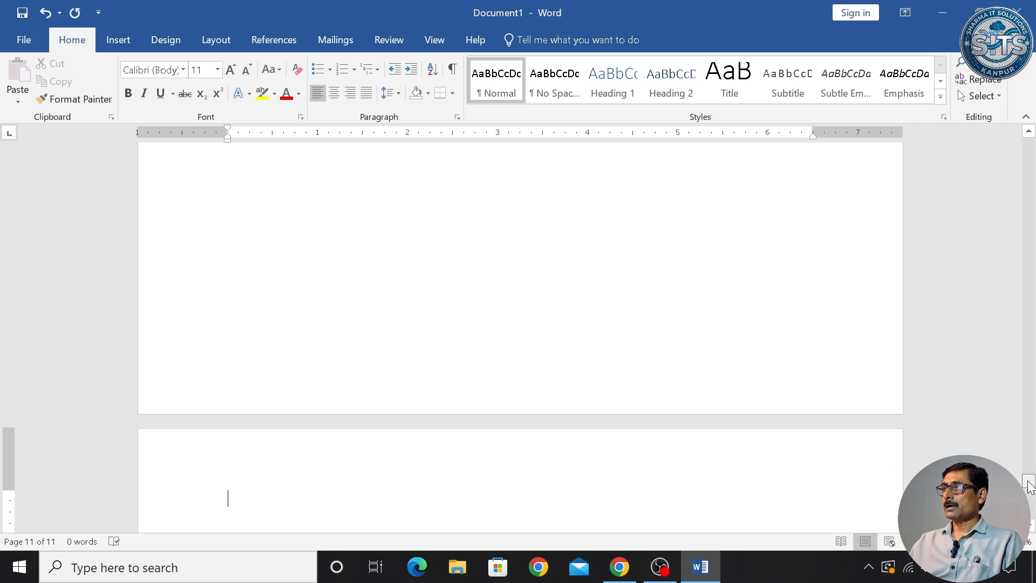
- Scroll back to the top of the 11-page document and place the insertion point on page 1
left_click_drag(1030, 483, 1029, 143)
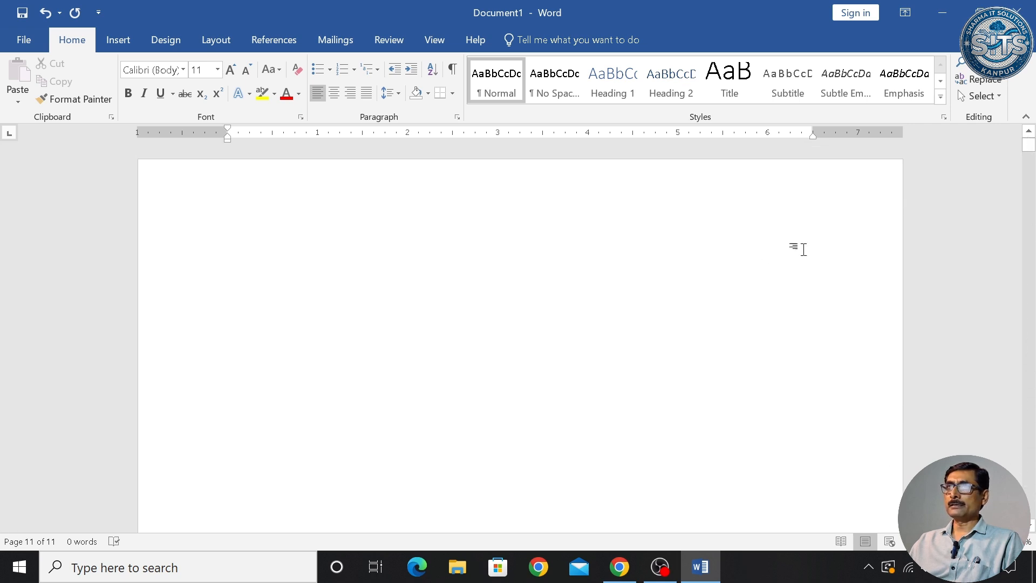
left_click(371, 222)
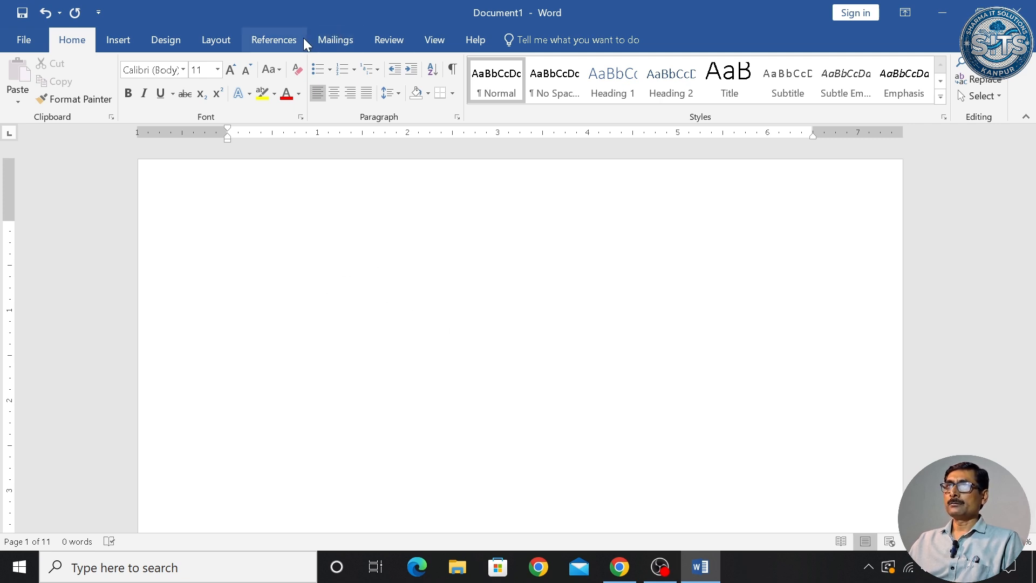
- Insert the blue Banded header design
left_click(128, 36)
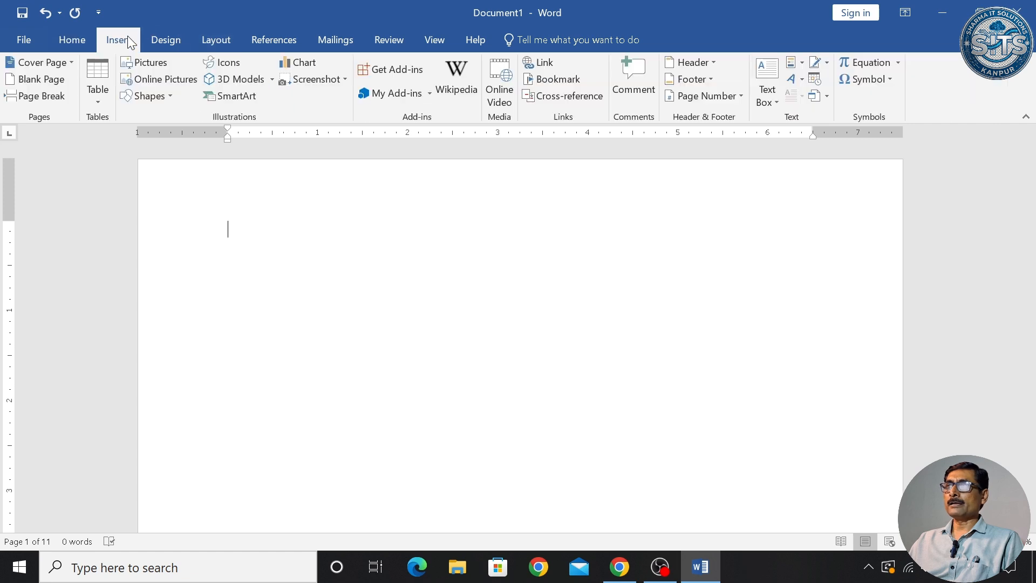
left_click(714, 63)
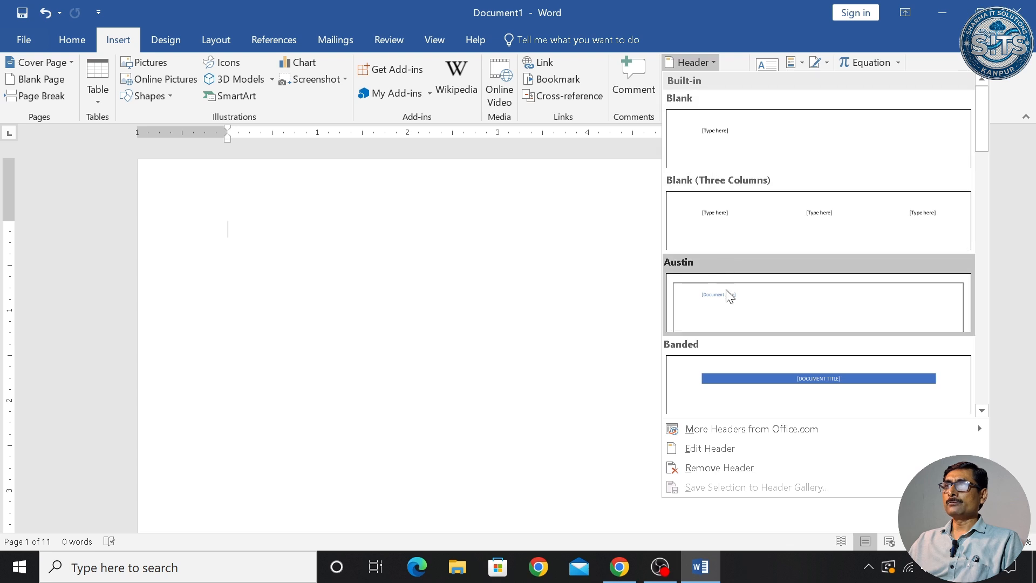
left_click(818, 378)
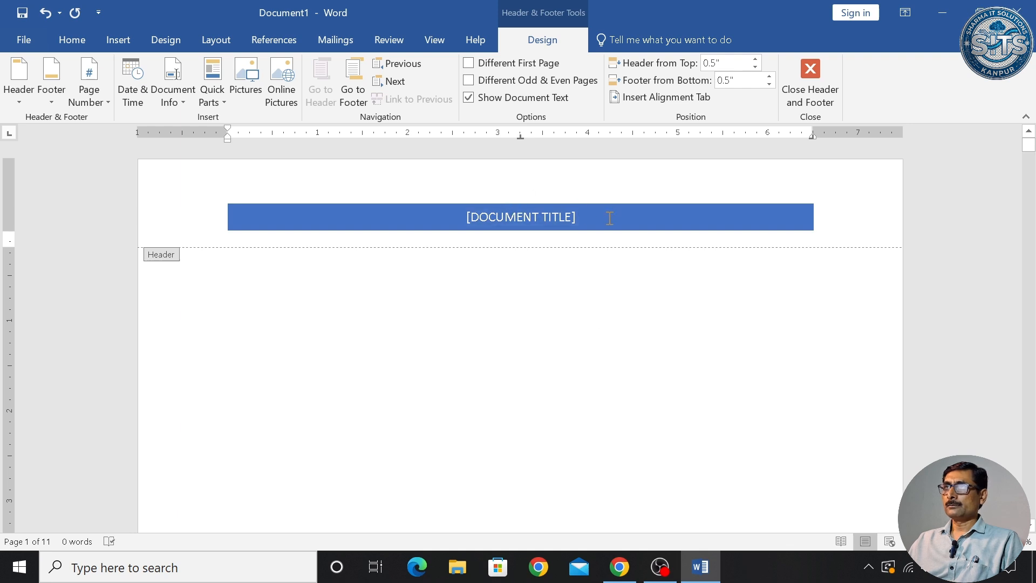
- Replace the header's document title placeholder with 'AIM COMPUTER'
left_click(610, 218)
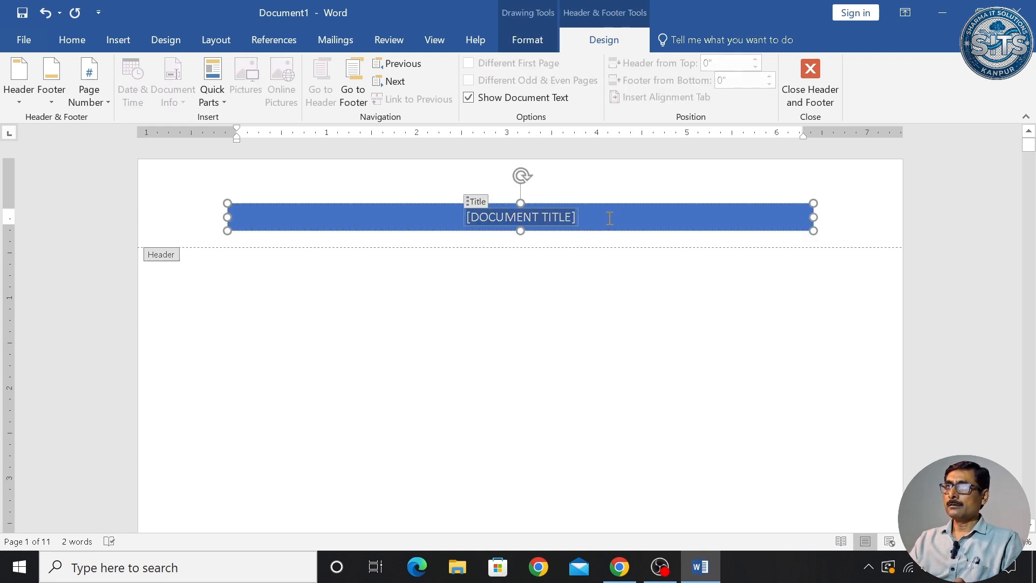
type("IA")
key("BackSpace")
key("BackSpace")
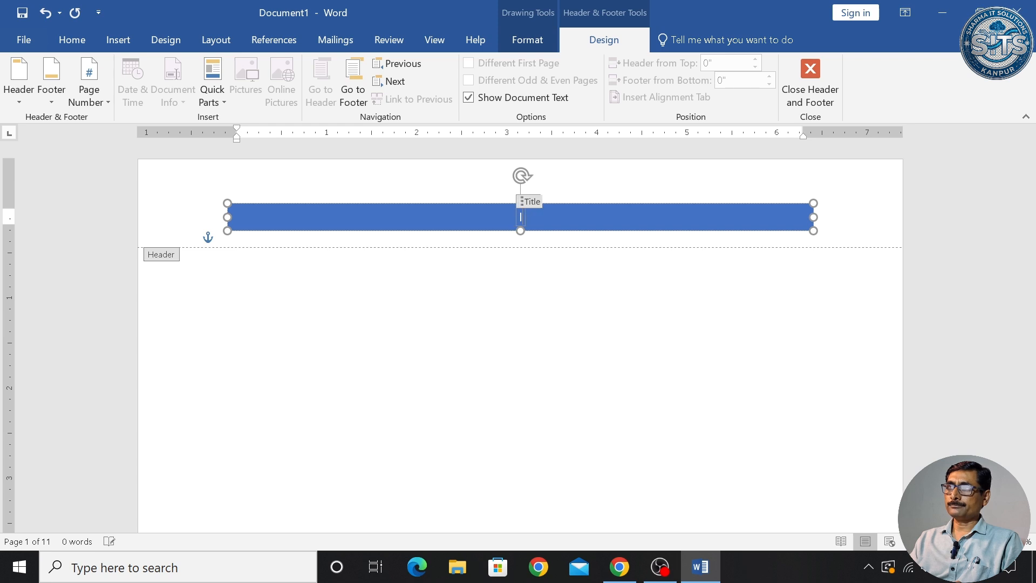
type("AIM C")
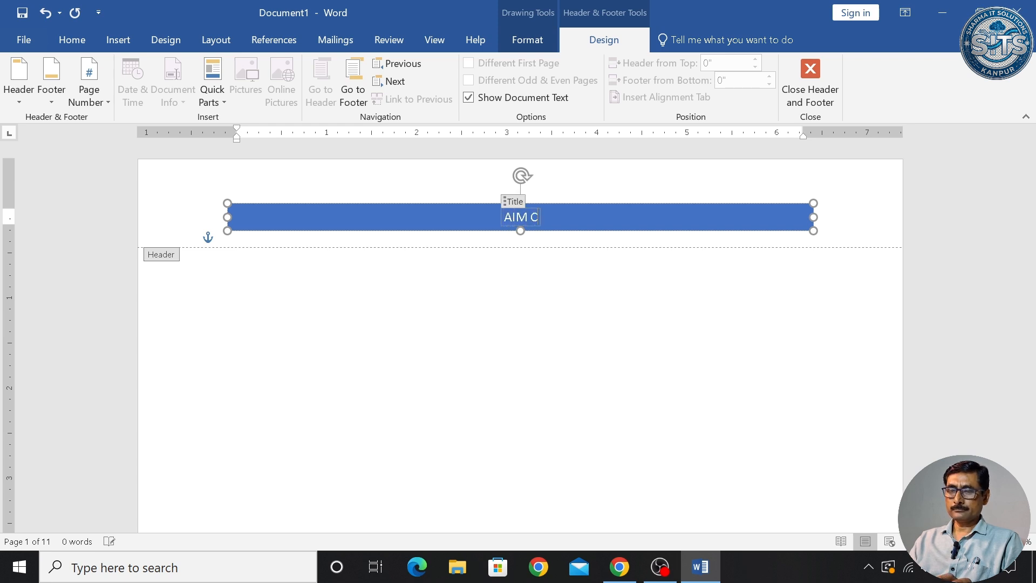
type("OMPUTER")
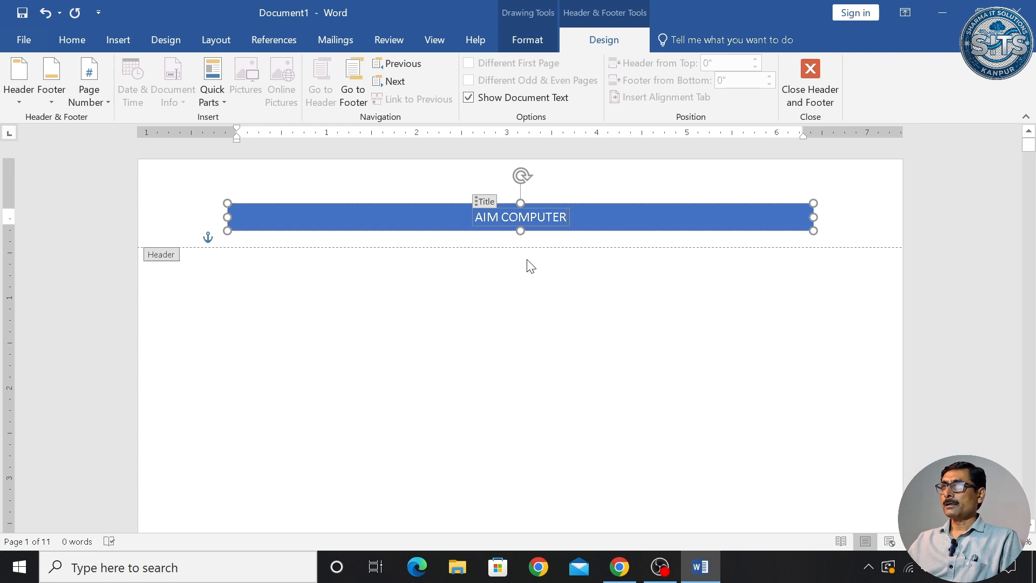
- Close header editing and scroll through the pages to check the AIM COMPUTER header
left_click(818, 89)
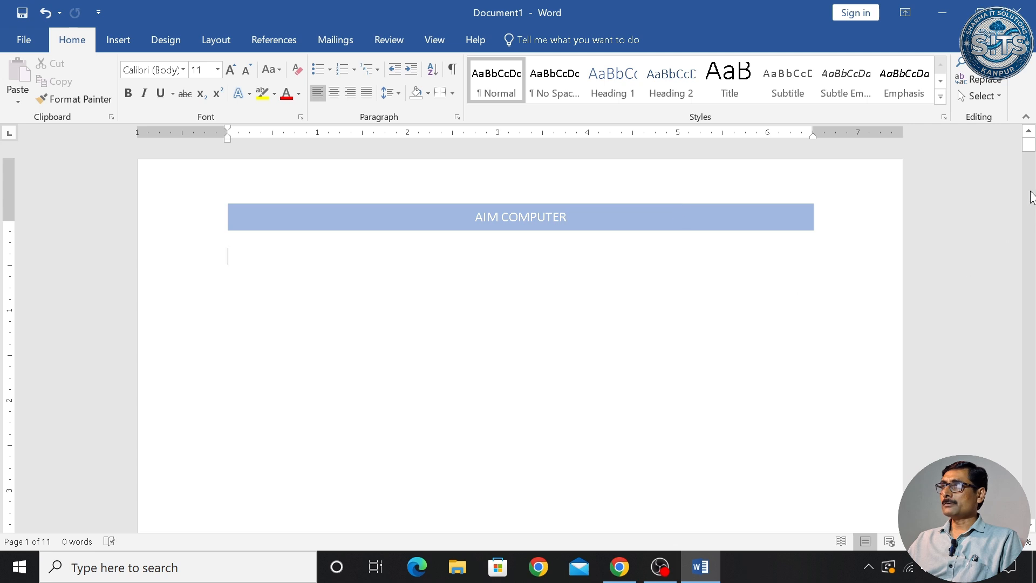
left_click_drag(1032, 144, 1032, 176)
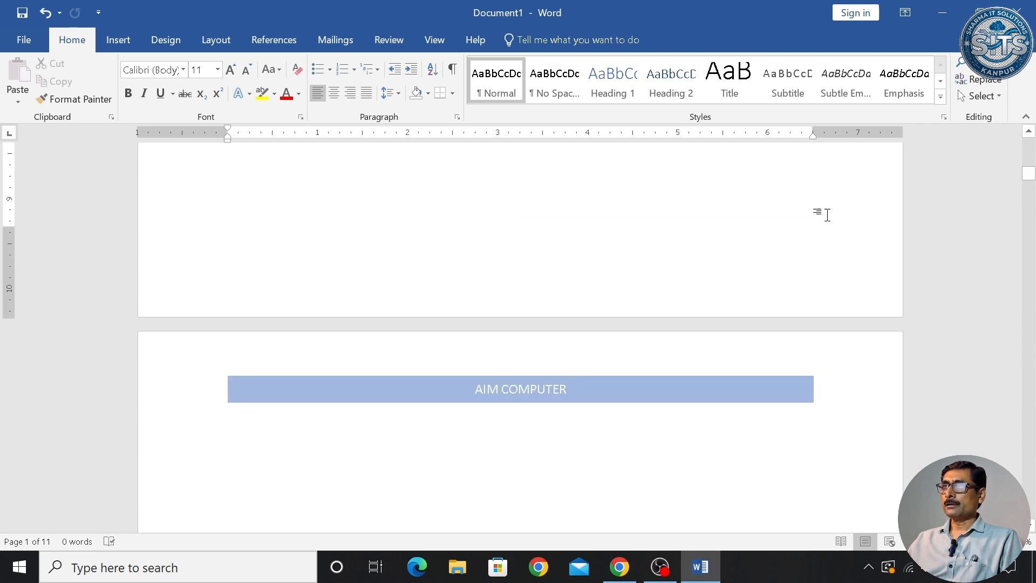
scroll(824, 213, "down", 8, "ctrl")
scroll(803, 243, "down", 5)
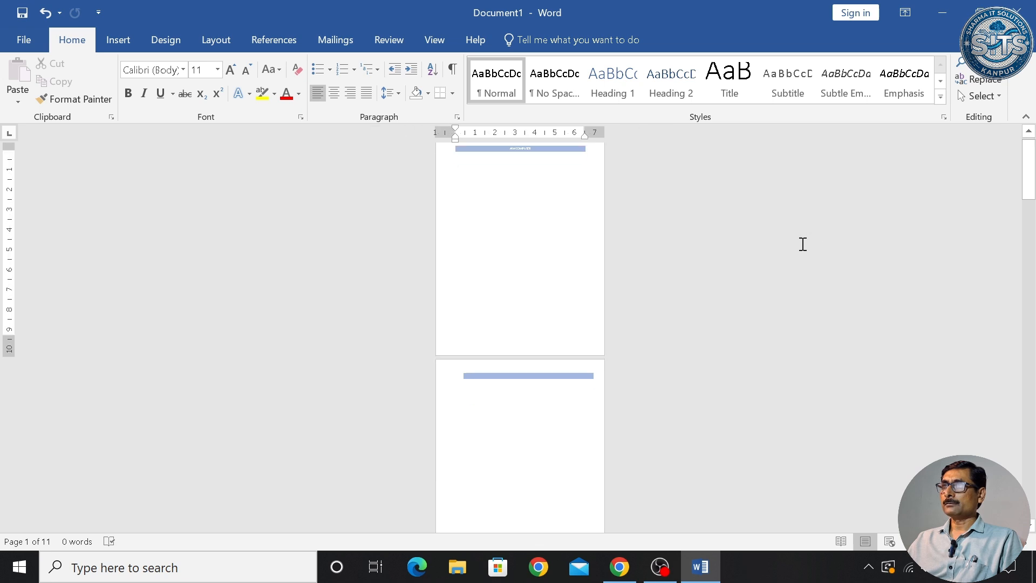
scroll(803, 242, "down", 7)
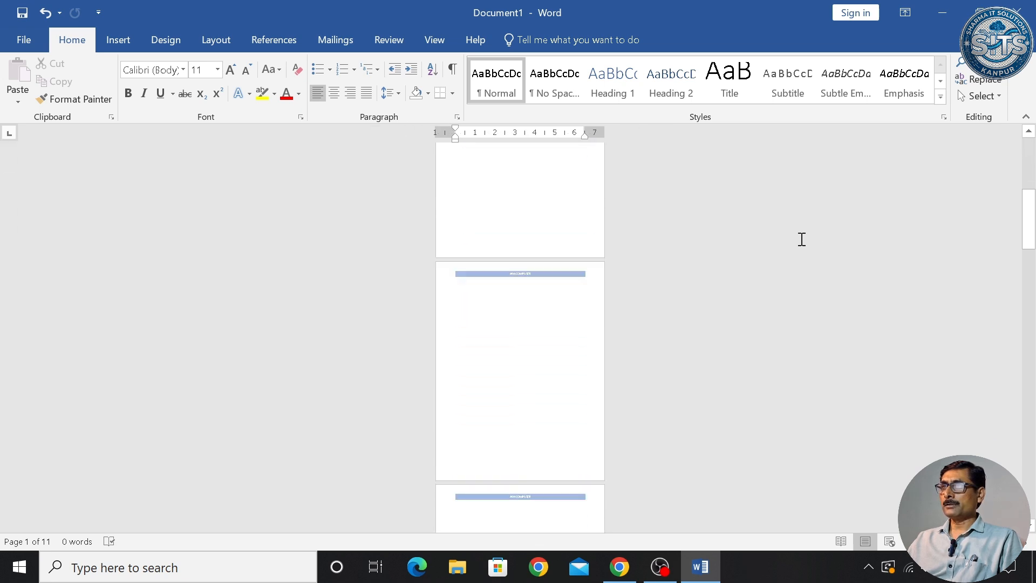
scroll(803, 235, "up", 6)
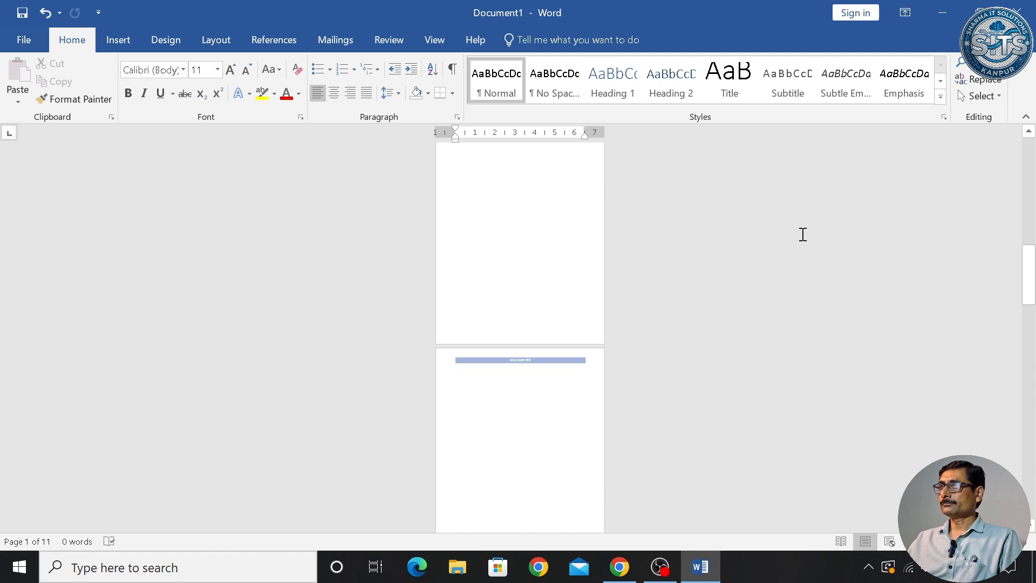
scroll(802, 231, "up", 3)
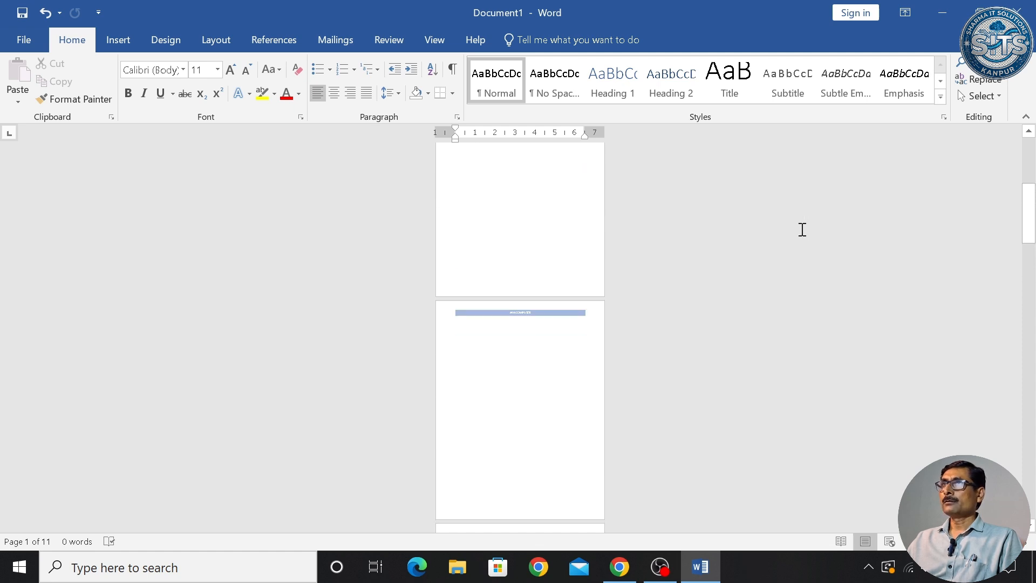
- Switch to the Multiple Pages view and scroll through the side-by-side pages
left_click(435, 39)
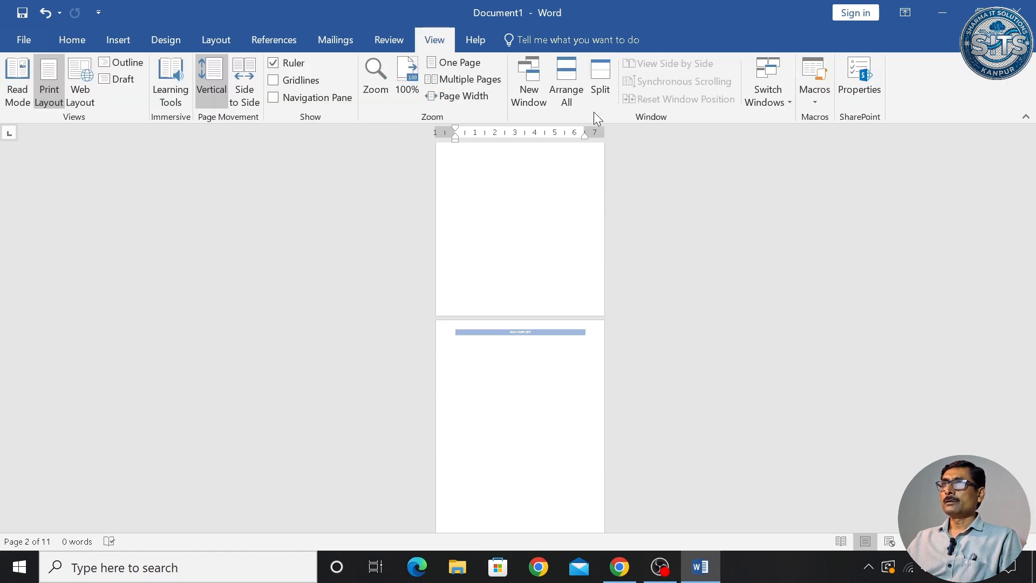
left_click(445, 80)
scroll(541, 254, "up", 3)
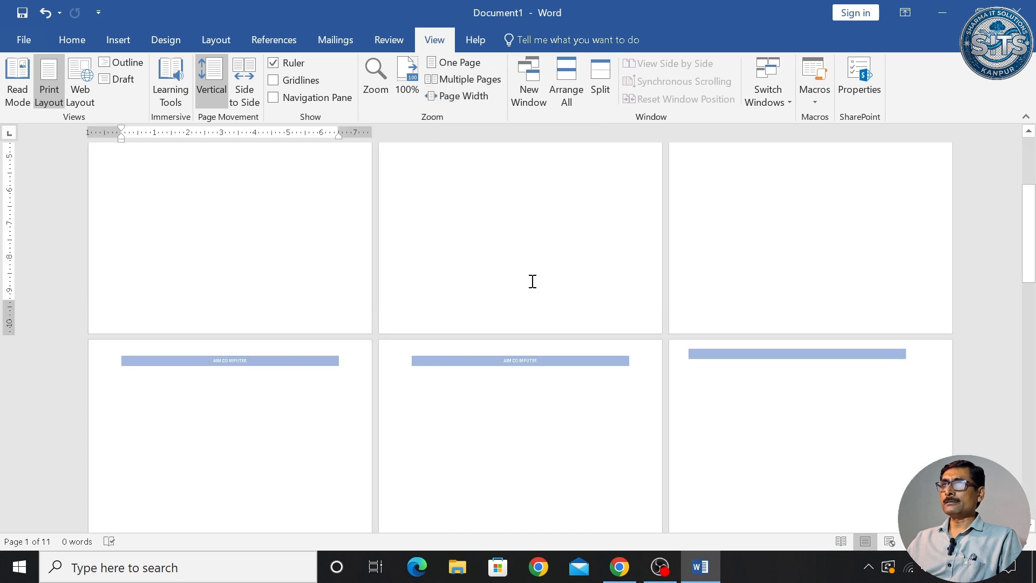
scroll(535, 259, "down", 5)
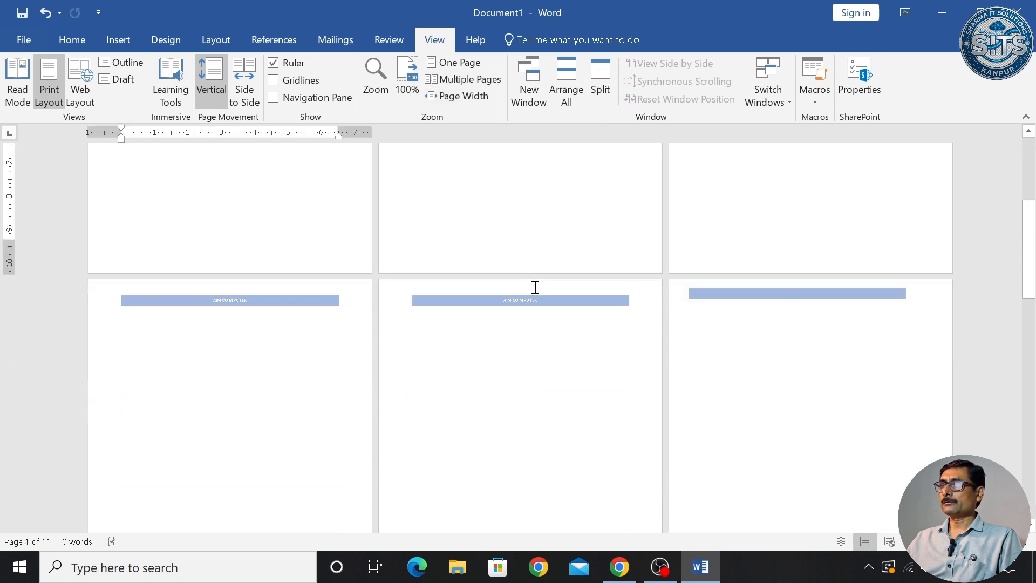
scroll(535, 285, "down", 5)
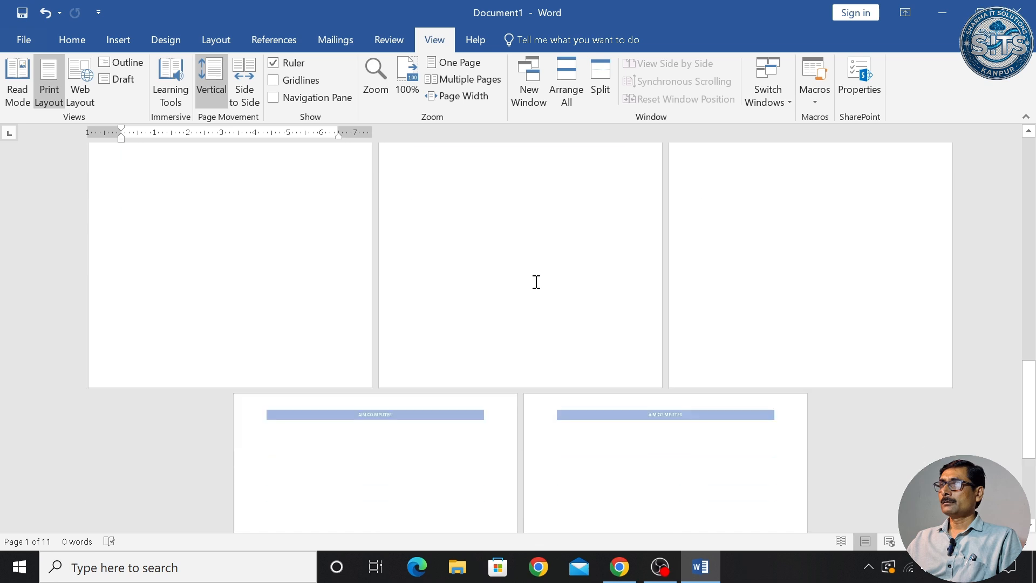
scroll(534, 281, "up", 10)
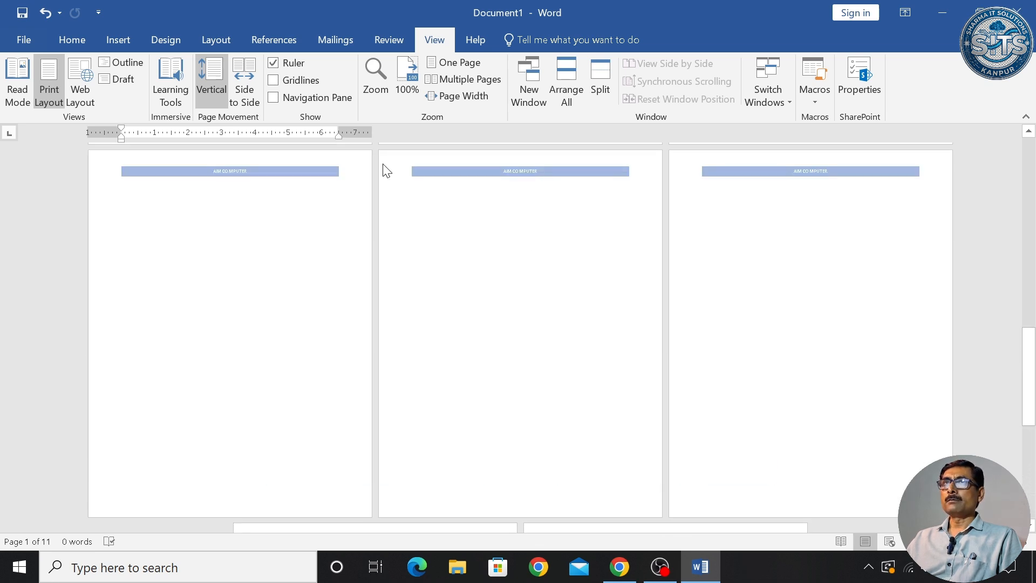
- Type the institute's street address into the page-1 footer
left_click(120, 39)
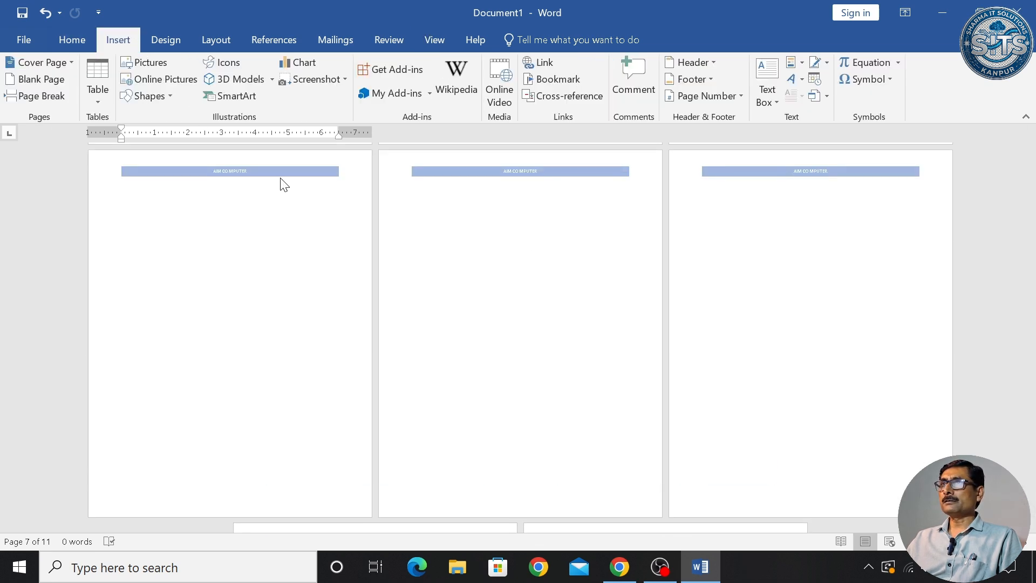
double_click(332, 172)
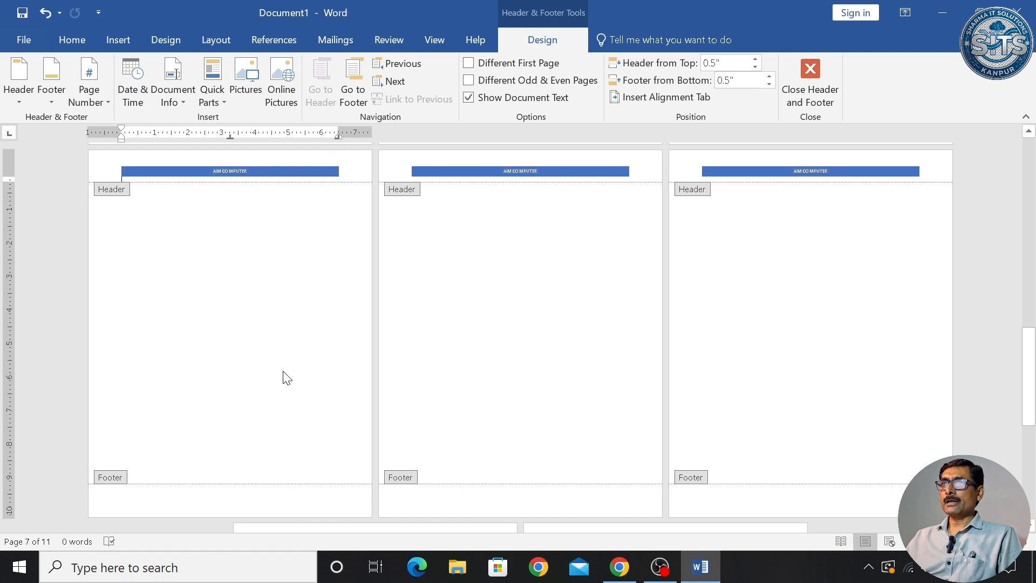
left_click(148, 501)
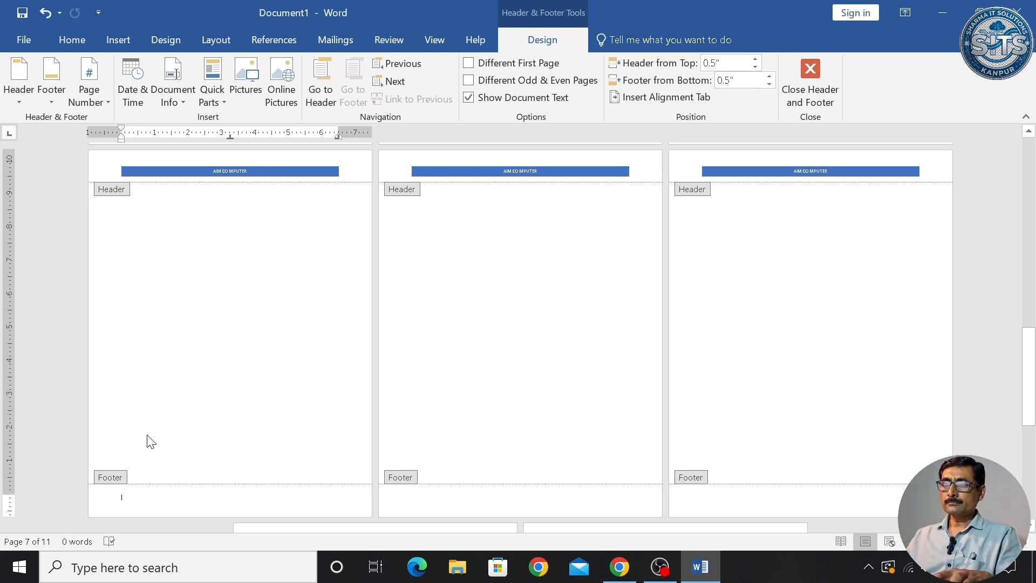
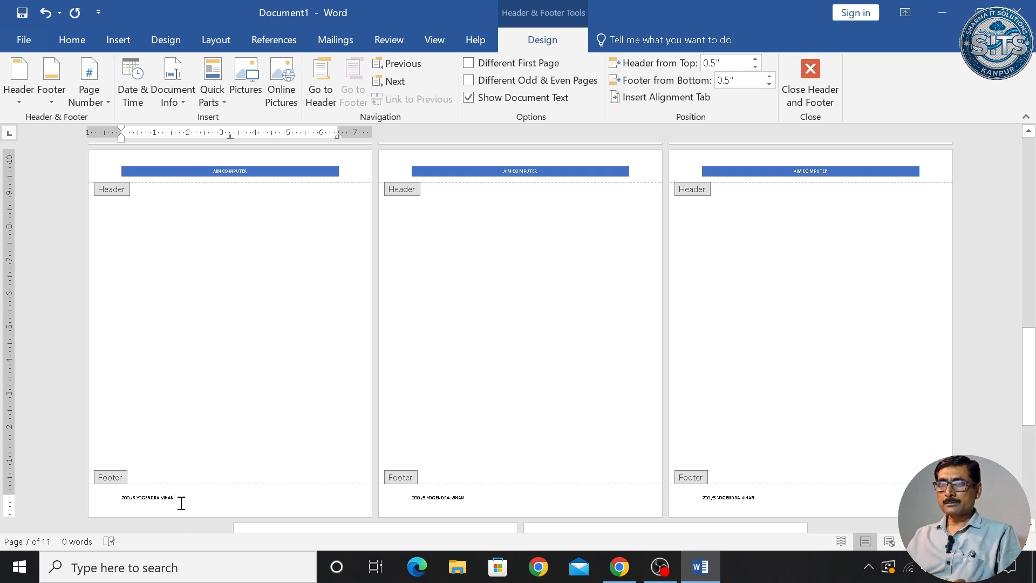
- Make the footer address larger, bold and centred, then close footer editing
left_click_drag(179, 500, 92, 504)
key("ctrl+bracketright")
key("ctrl+bracketright")
key("ctrl+bracketright")
key("ctrl+bracketright")
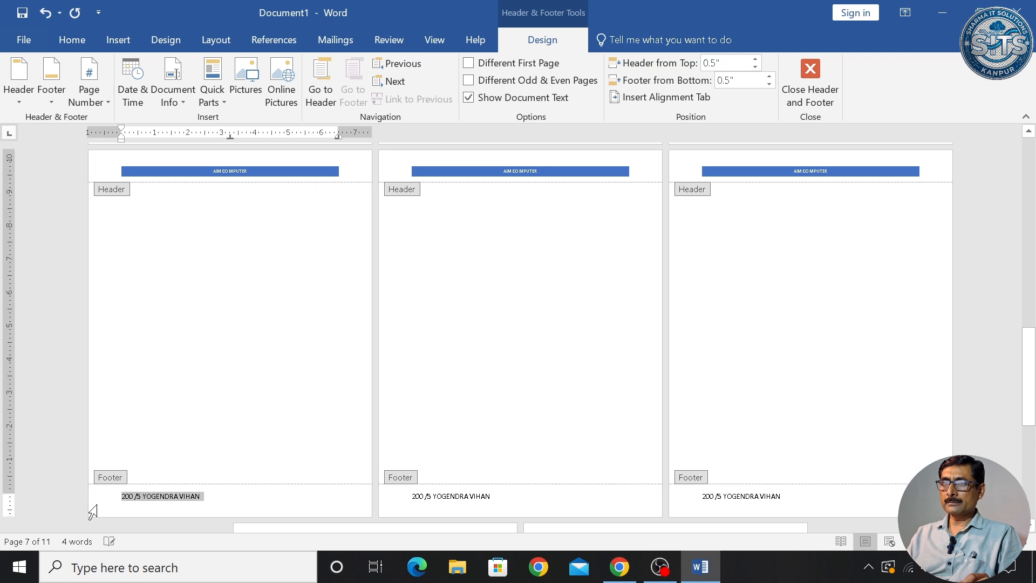
key("ctrl+b")
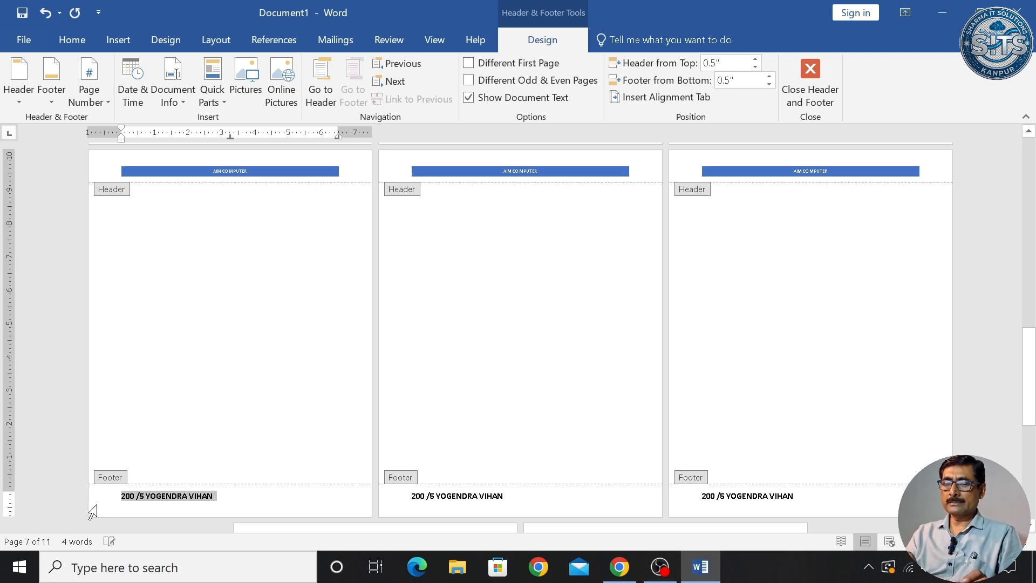
key("ctrl+e")
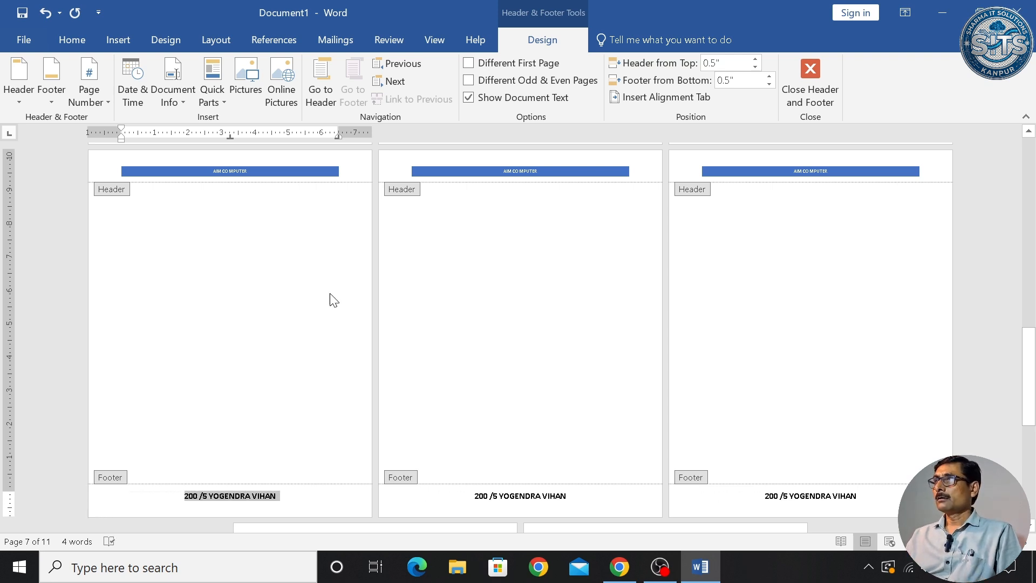
left_click(816, 92)
- Return to page 1 and remove the banded AIM COMPUTER header from all pages
scroll(567, 341, "up", 6)
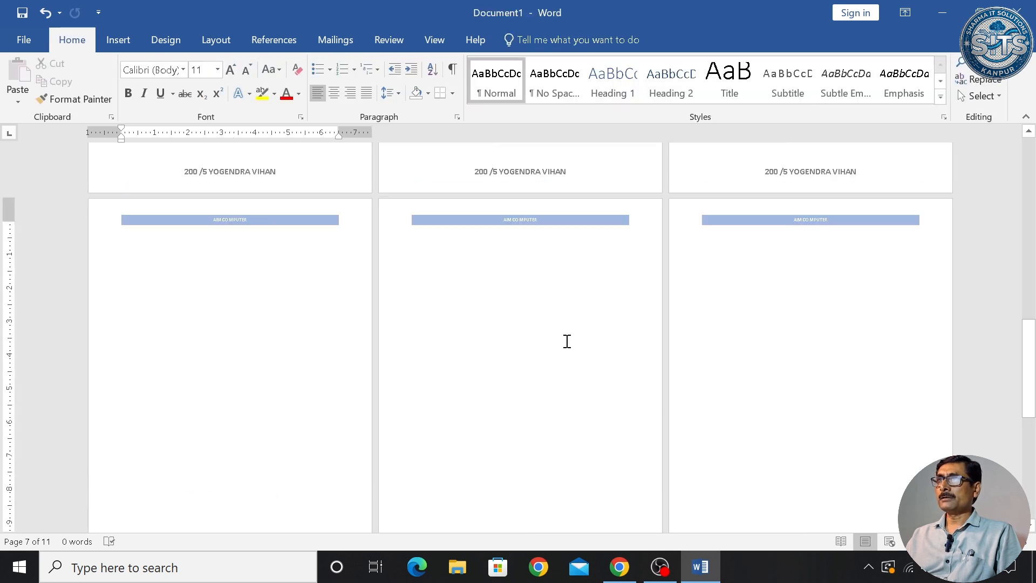
scroll(566, 340, "up", 9)
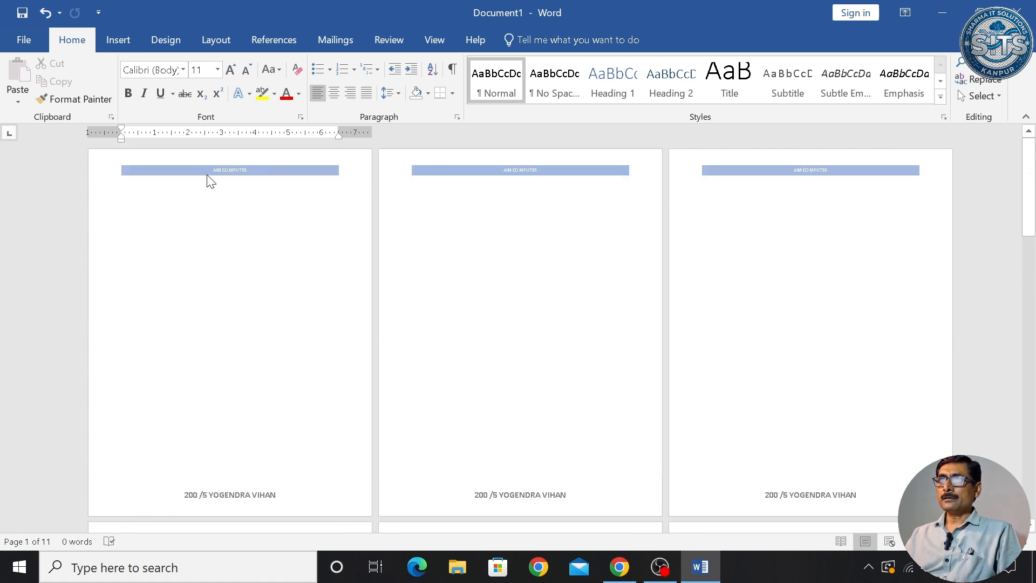
left_click(208, 176)
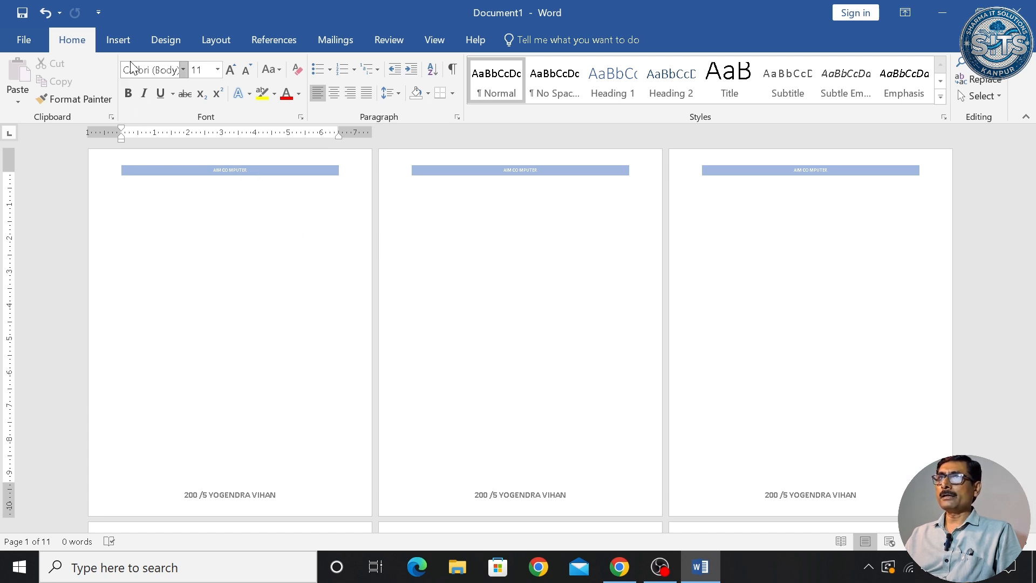
left_click(120, 43)
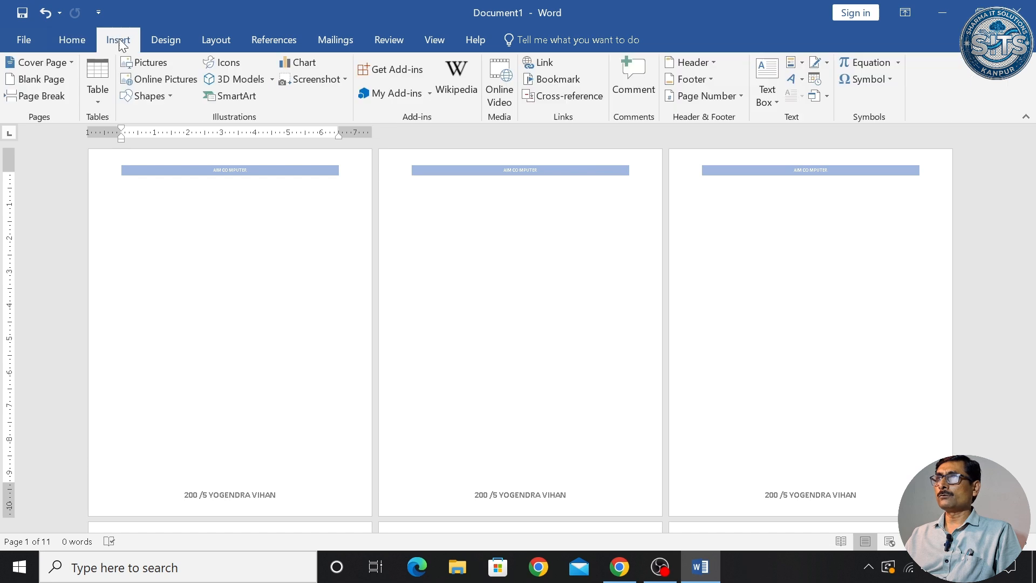
left_click(714, 64)
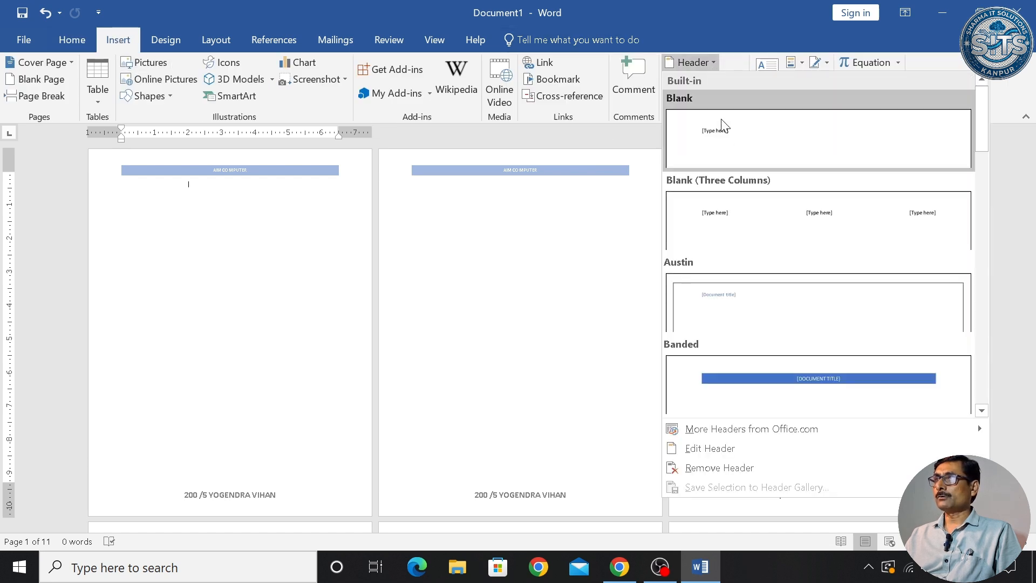
left_click(727, 467)
- Remove the address footer and insert a Blank header on every page
left_click(713, 80)
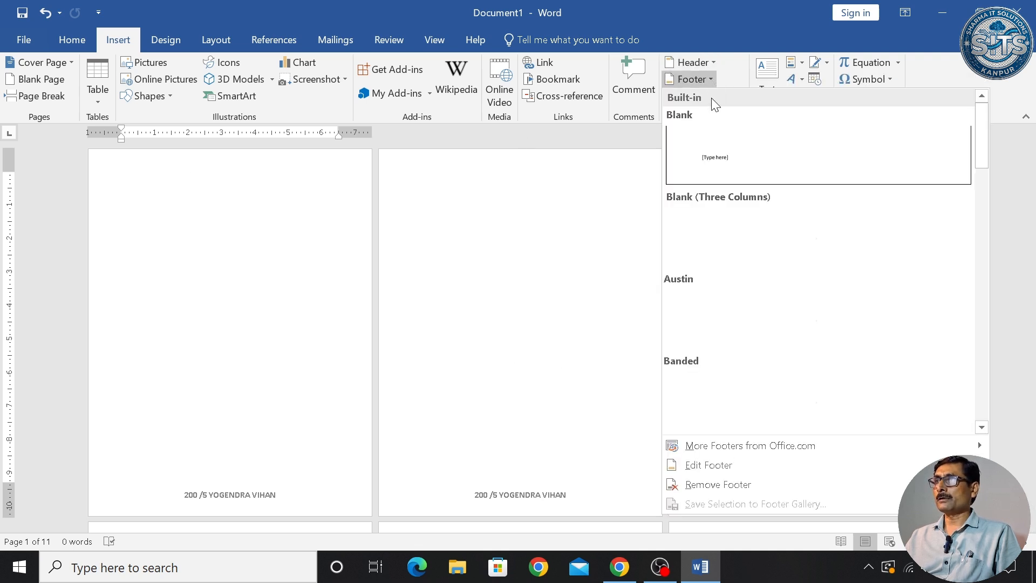
left_click(715, 485)
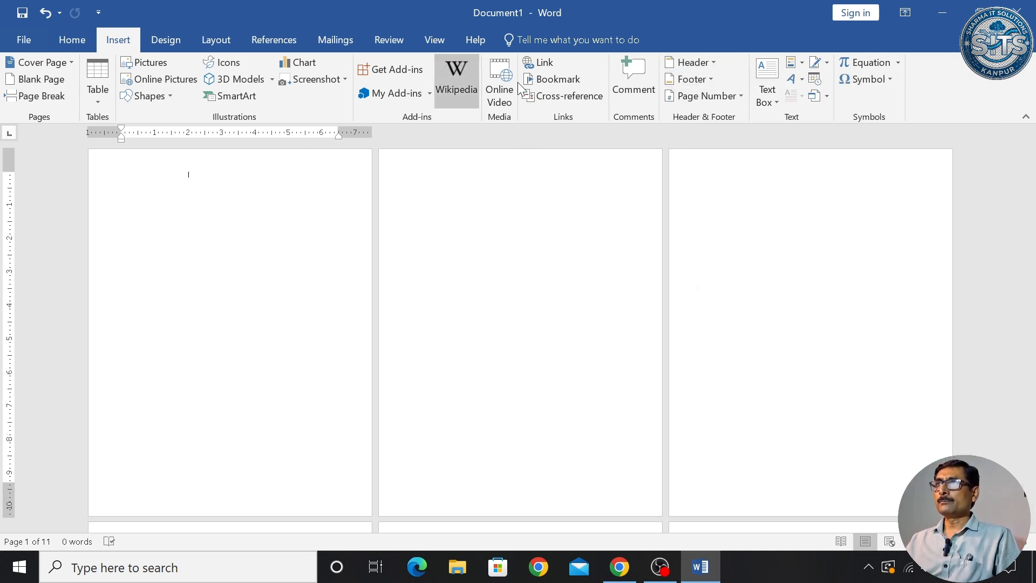
left_click(702, 67)
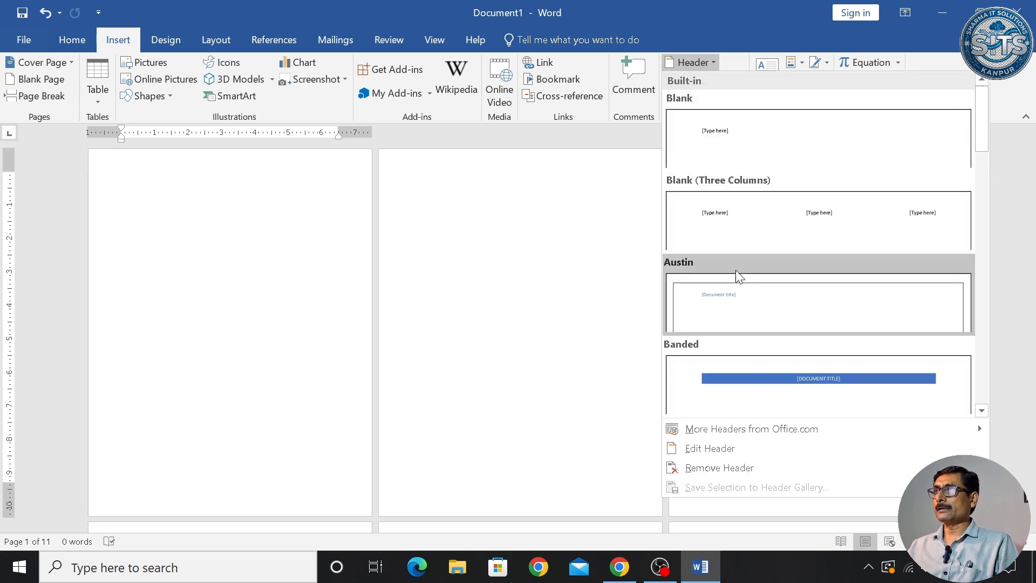
left_click(735, 135)
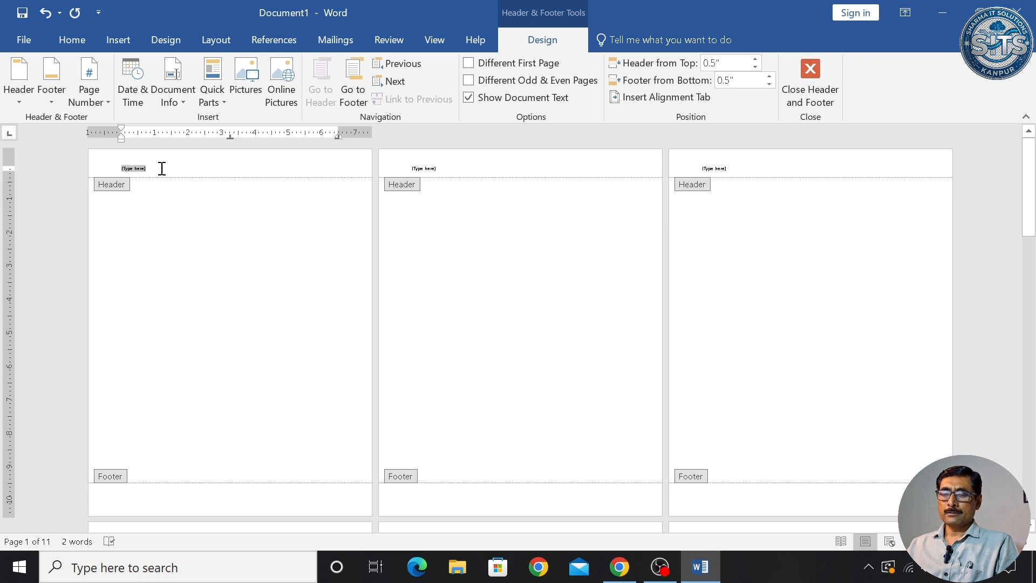
- Type 'AIM COMPUTER' in the header and enlarge it
type("AIM COMPUTER")
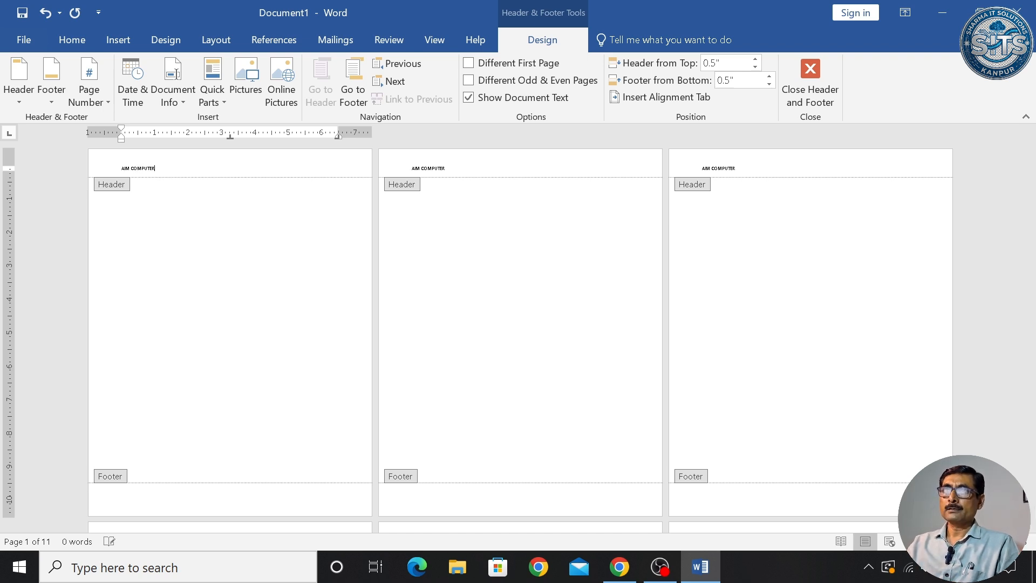
key("ctrl+a")
key("ctrl+shift+period")
key("ctrl+shift+period")
key("ctrl+shift+period")
key("ctrl+shift+period")
key("ctrl+shift+period")
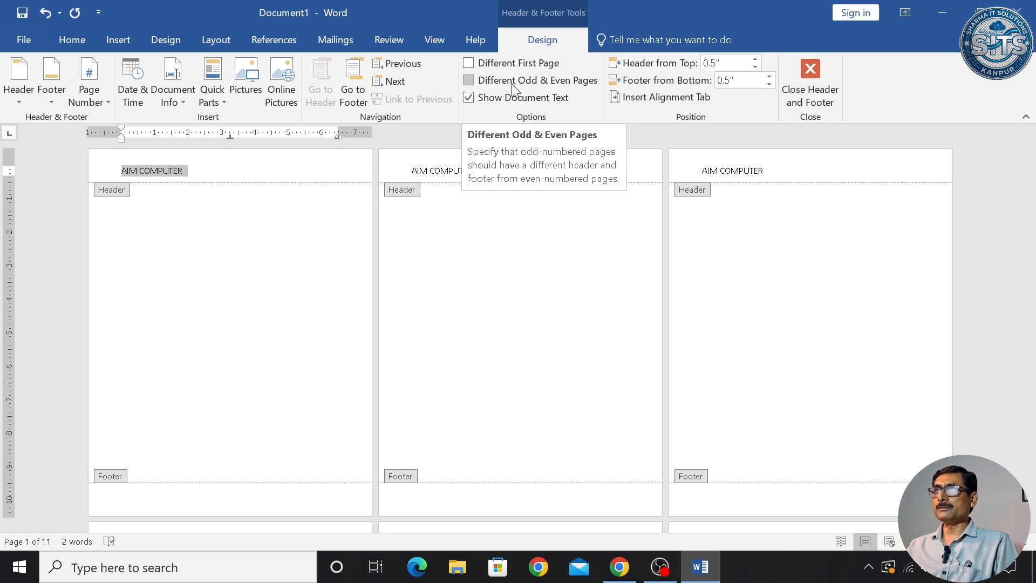
- Turn on Different Odd & Even Pages and make page 1's AIM COMPUTER header bold
left_click(467, 81)
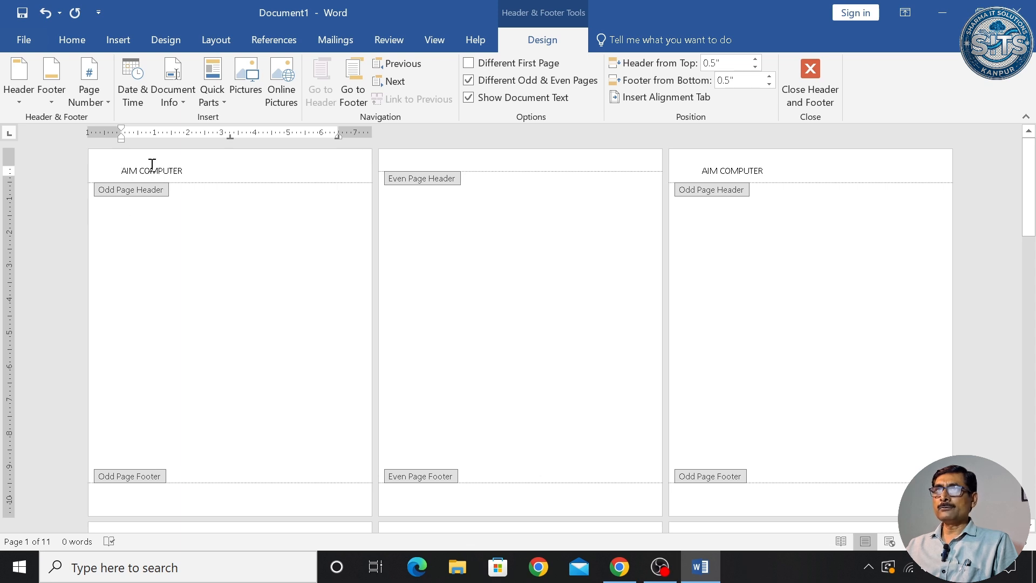
left_click_drag(121, 167, 203, 171)
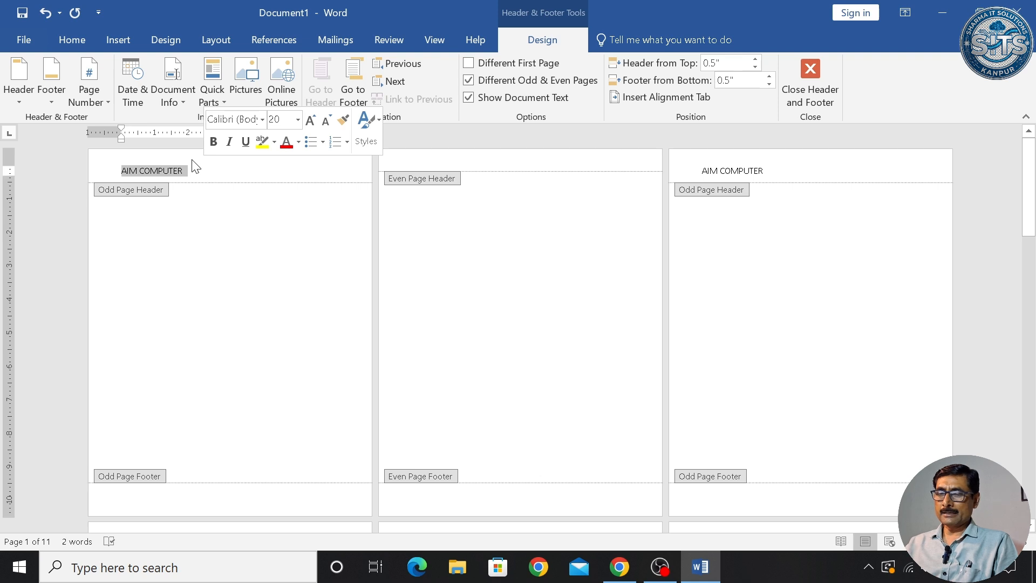
key("ctrl+b")
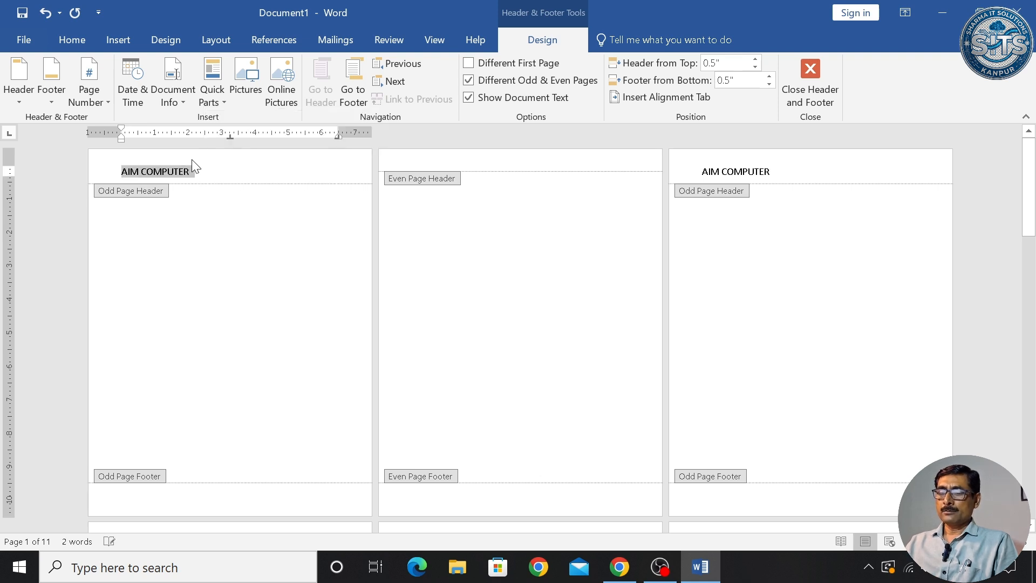
key("ctrl+b")
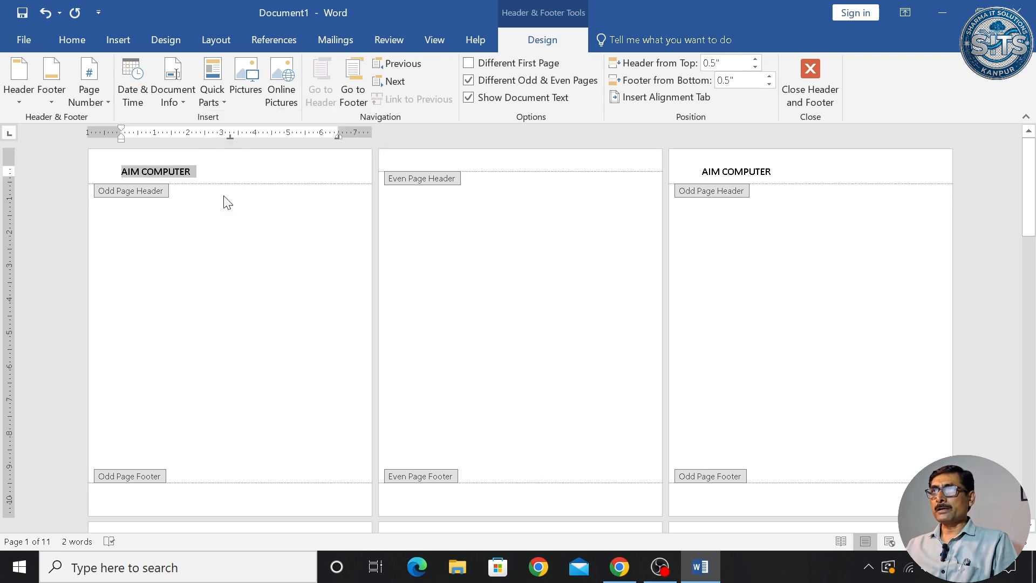
- Close header editing and scroll to confirm only odd pages show AIM COMPUTER
left_click(838, 105)
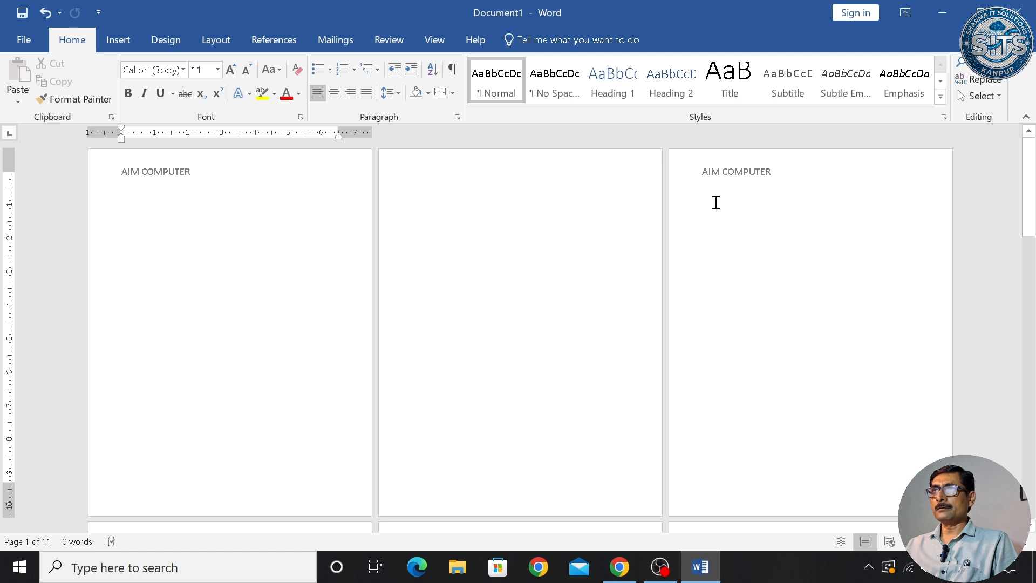
scroll(713, 204, "down", 3)
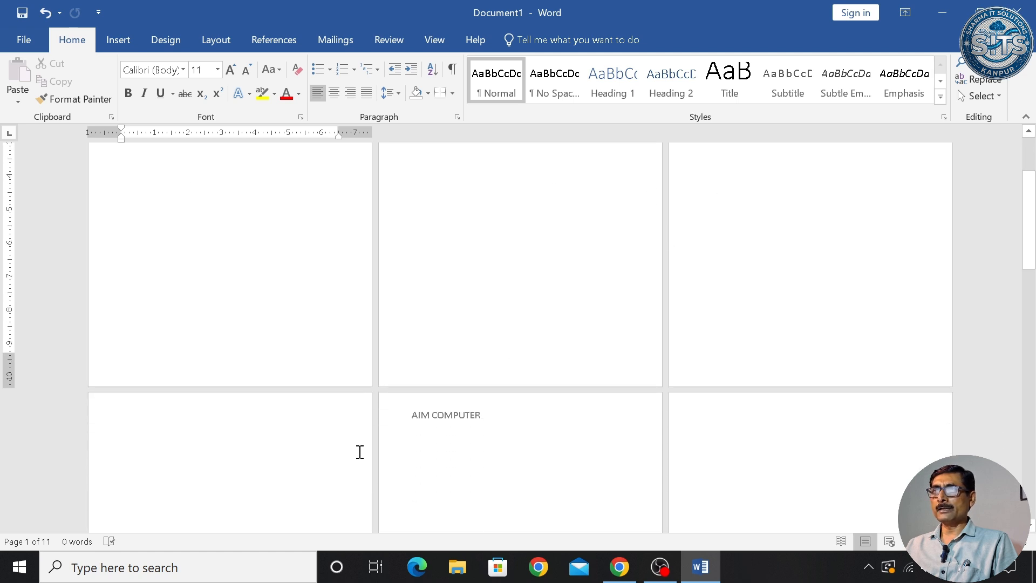
scroll(757, 433, "down", 3)
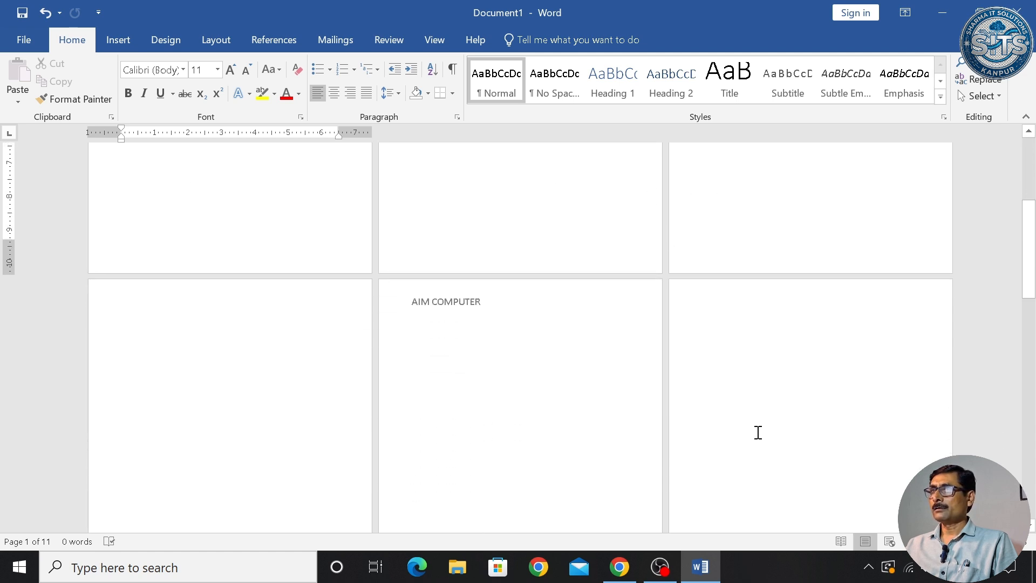
scroll(758, 431, "up", 5)
scroll(761, 432, "down", 5)
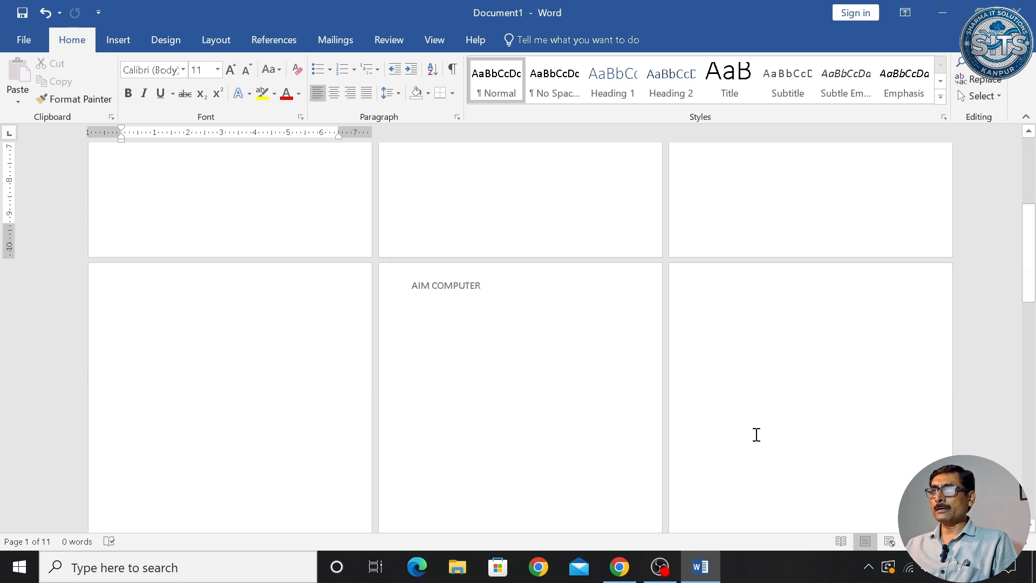
scroll(749, 448, "up", 10)
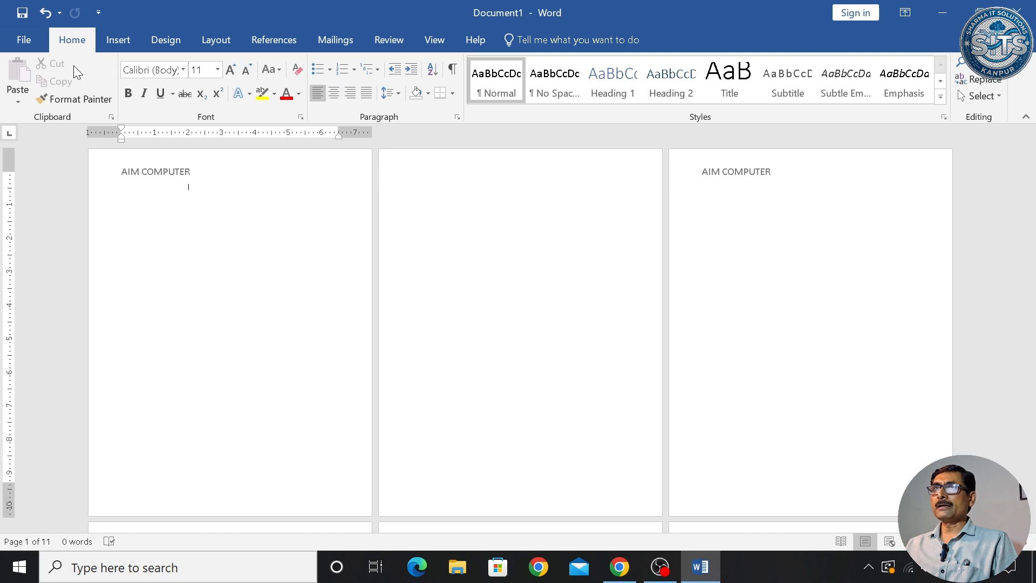
- Type the person's full name in page 2's even-page header, enlarge it, and close header editing
left_click(114, 43)
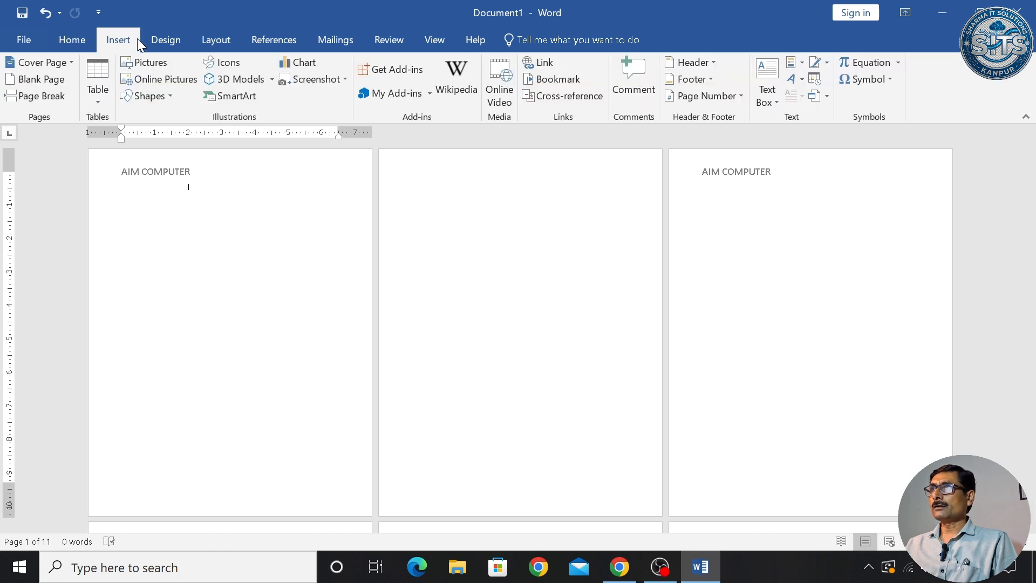
left_click(707, 65)
left_click(710, 449)
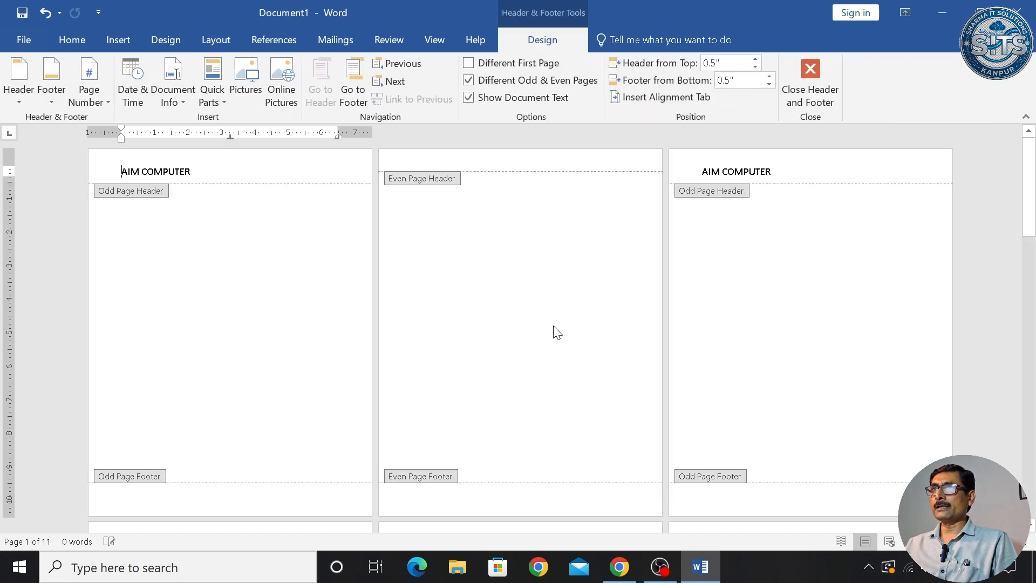
left_click(461, 157)
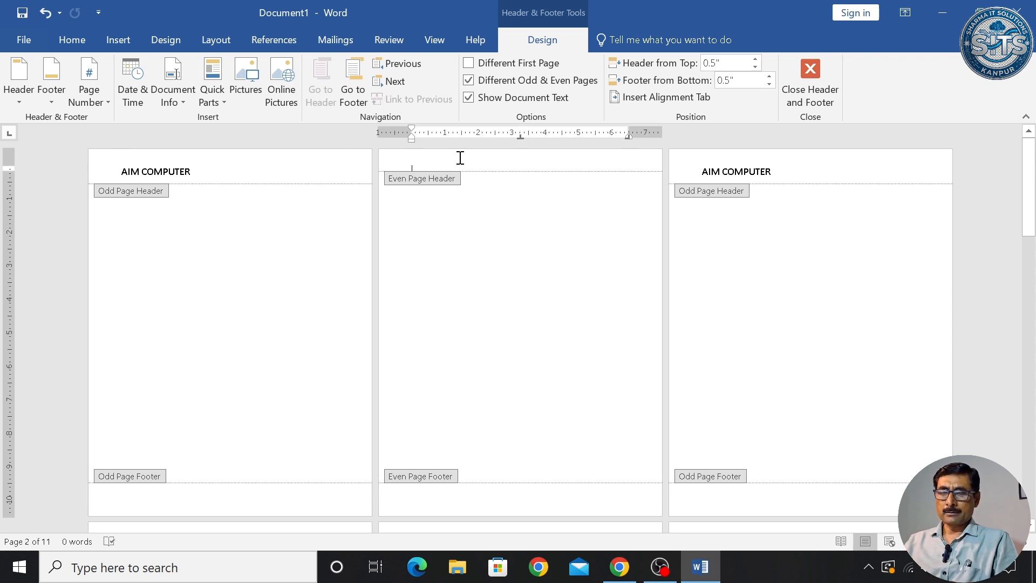
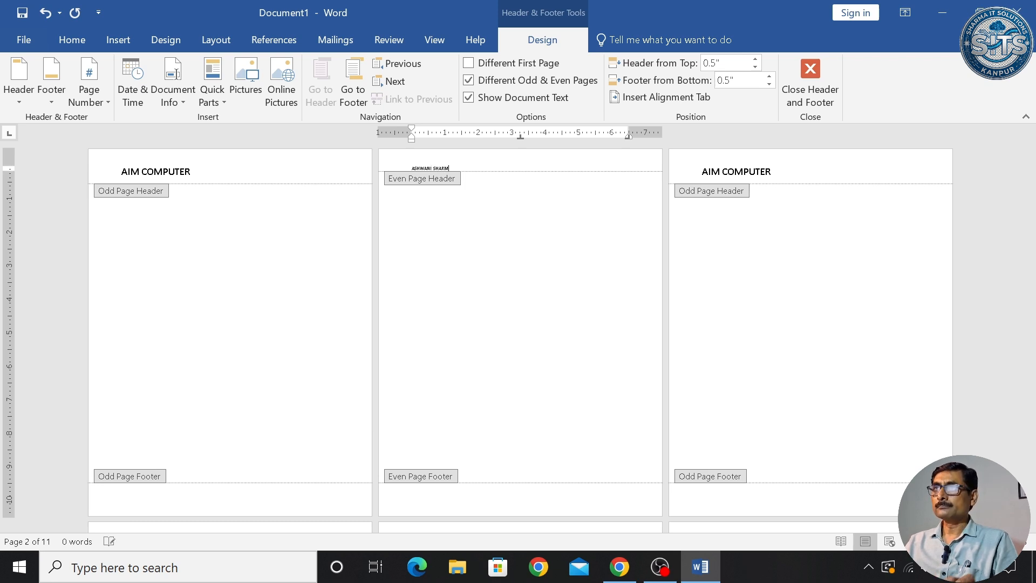
key("ctrl+a")
key("ctrl+shift+period")
key("ctrl+shift+period")
key("ctrl+shift+period")
key("ctrl+shift+period")
key("ctrl+shift+period")
key("ctrl+shift+period")
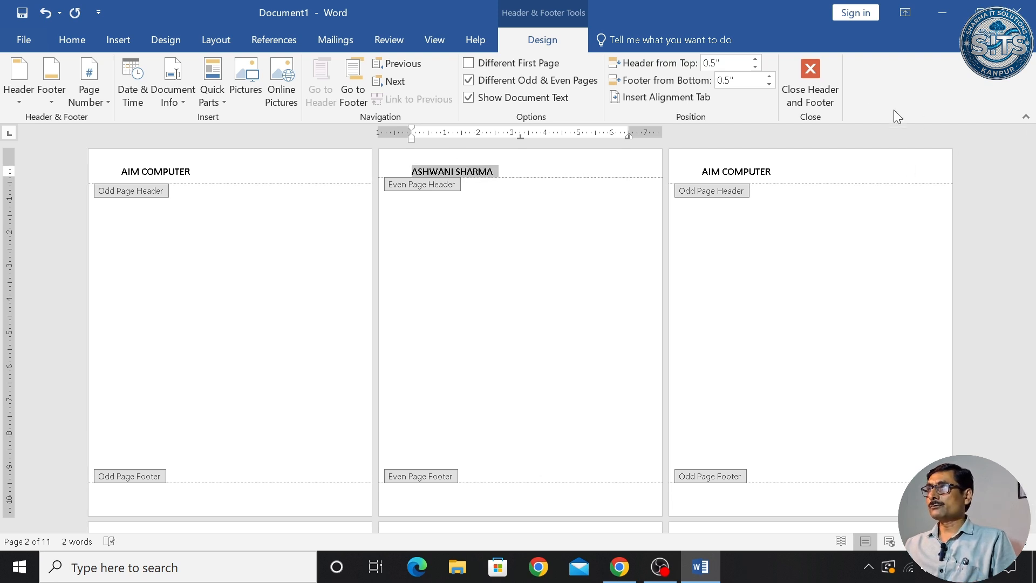
left_click(811, 81)
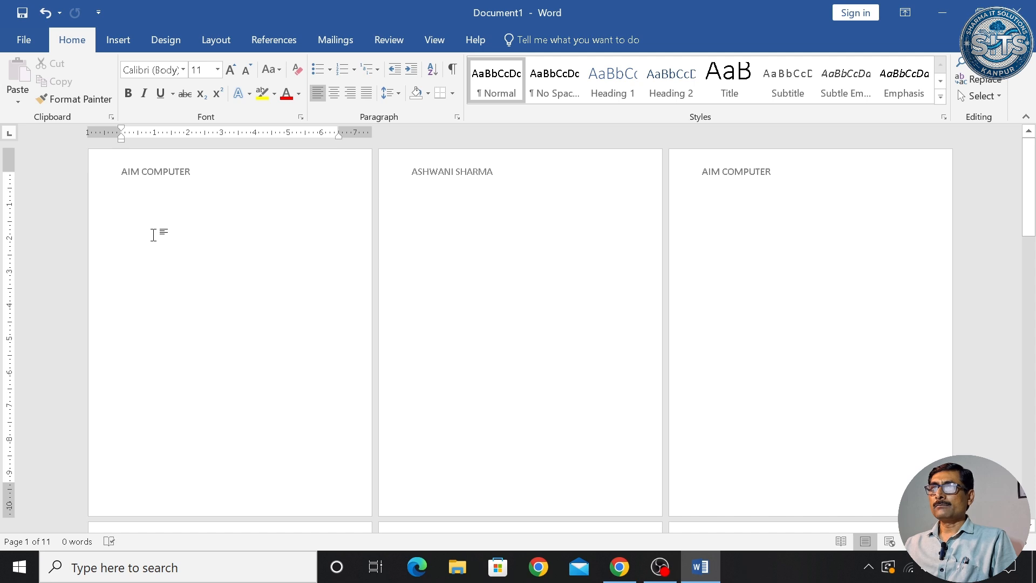
scroll(564, 212, "down", 3)
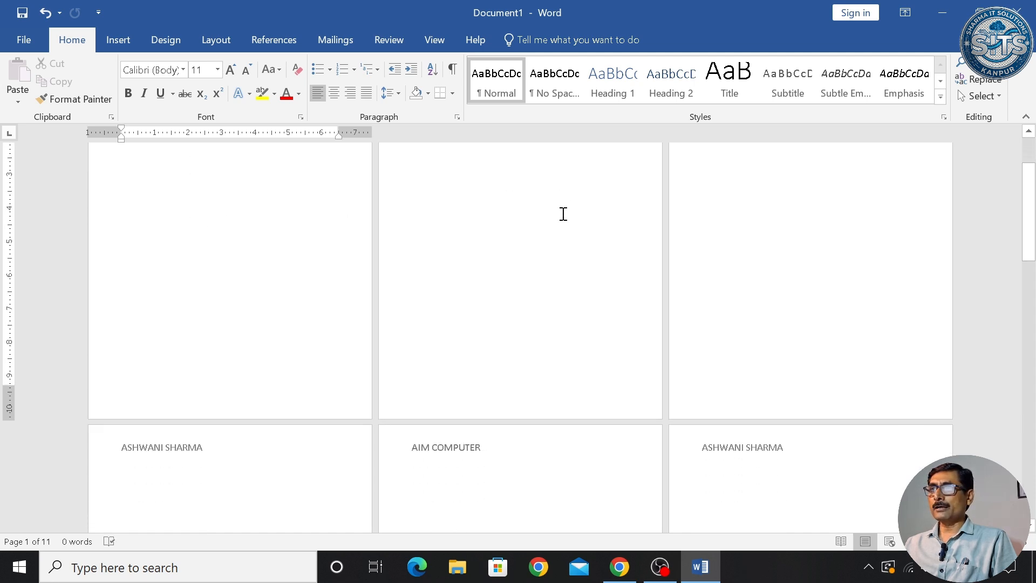
scroll(563, 214, "down", 15)
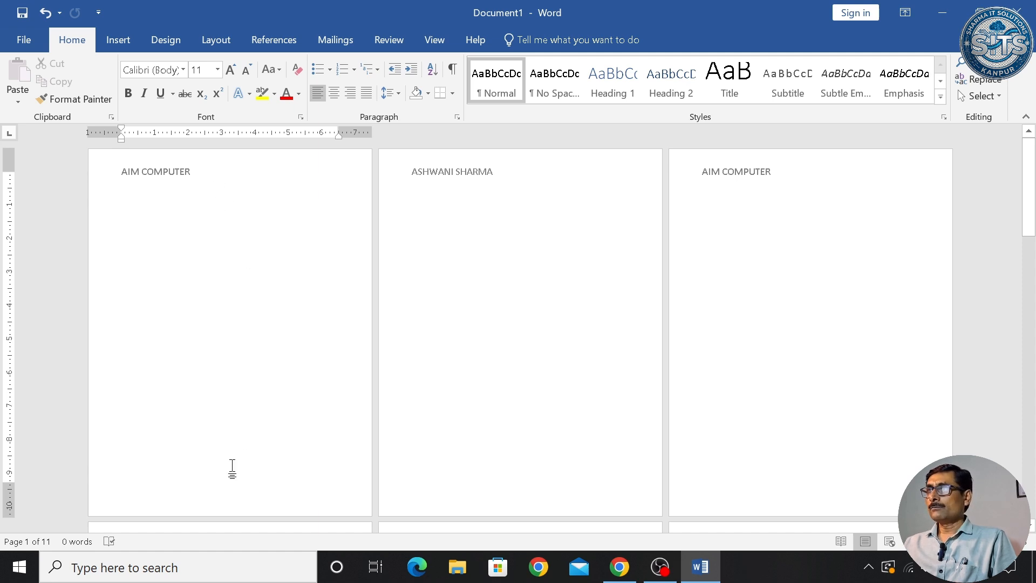
- Open footer editing and move into page 2's even-page footer
left_click(112, 41)
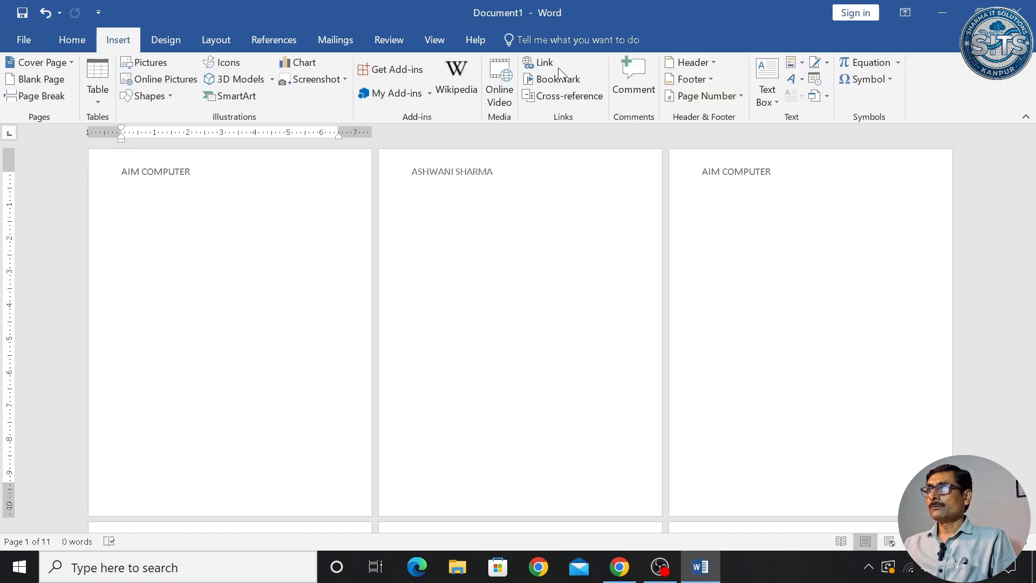
left_click(711, 80)
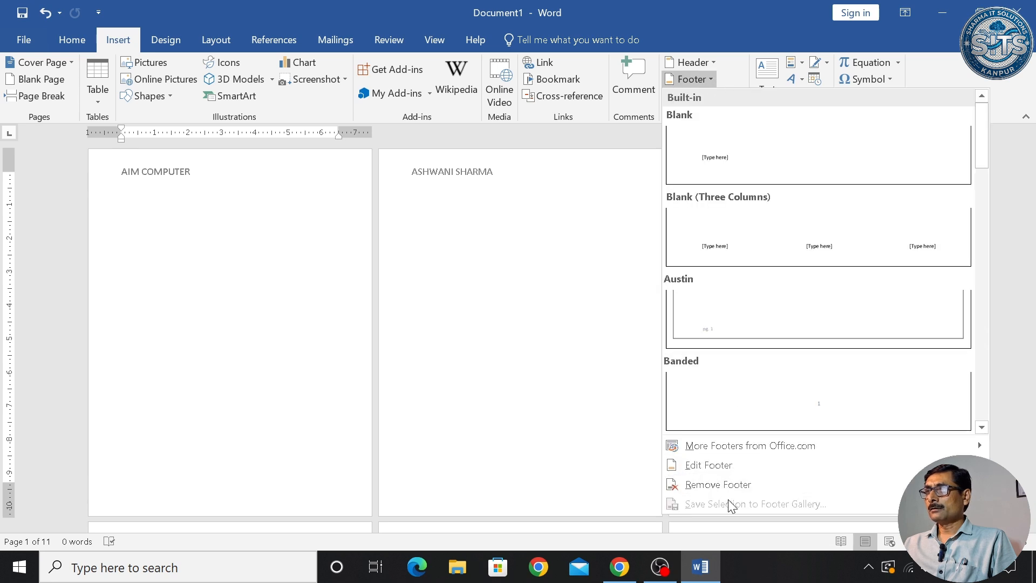
left_click(724, 466)
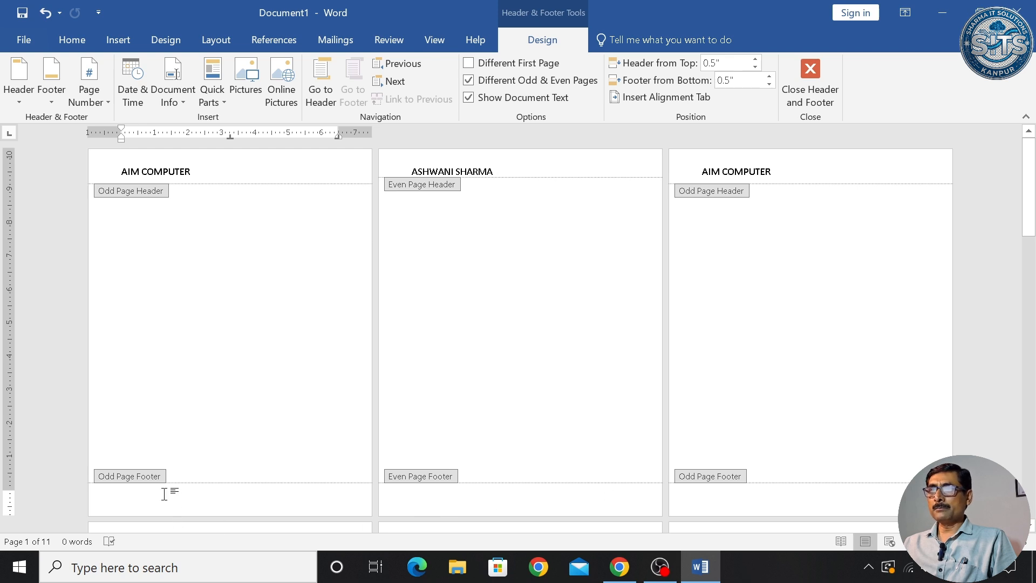
left_click(425, 497)
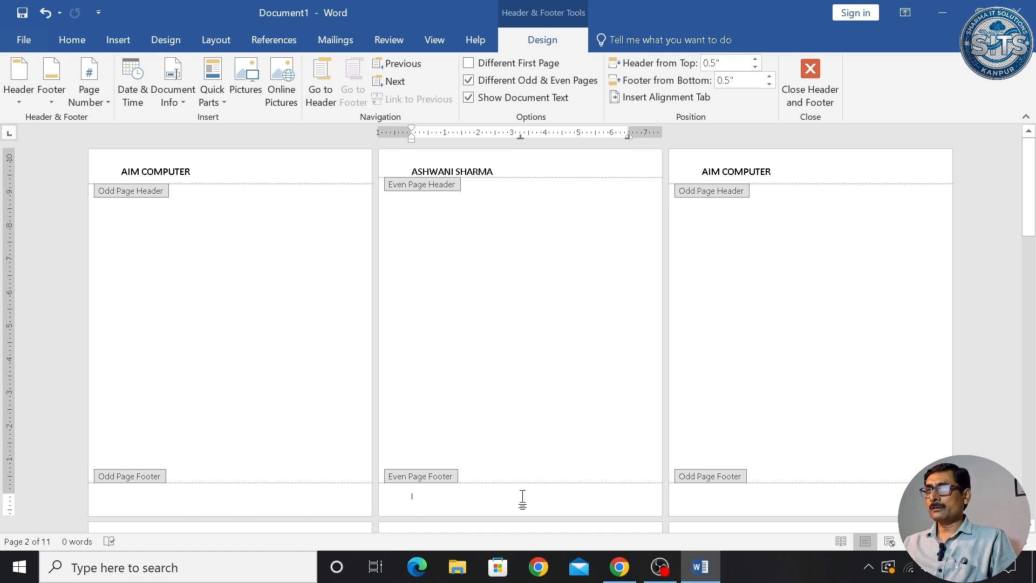
scroll(523, 499, "down", 2)
scroll(522, 499, "up", 2)
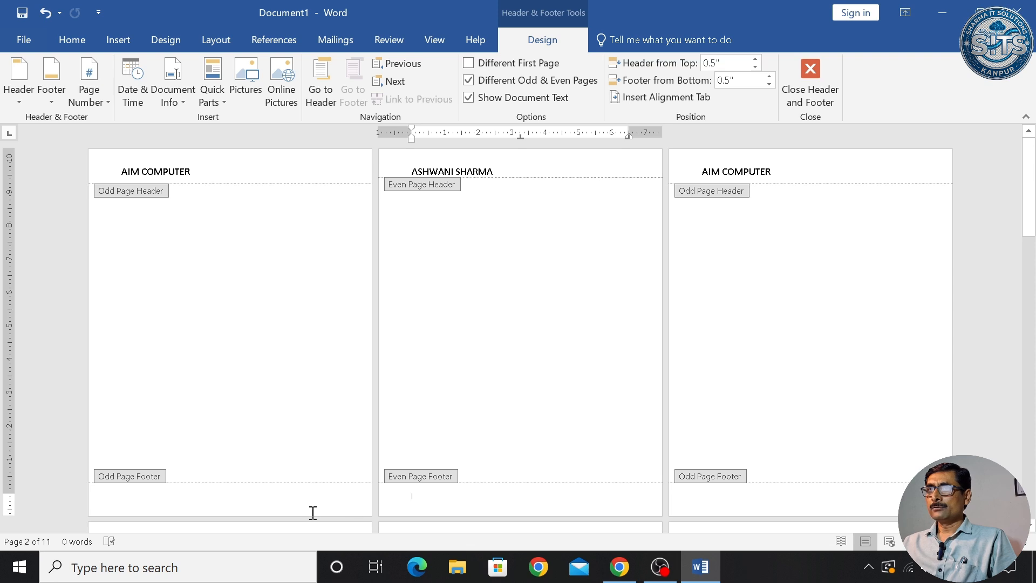
left_click(185, 495)
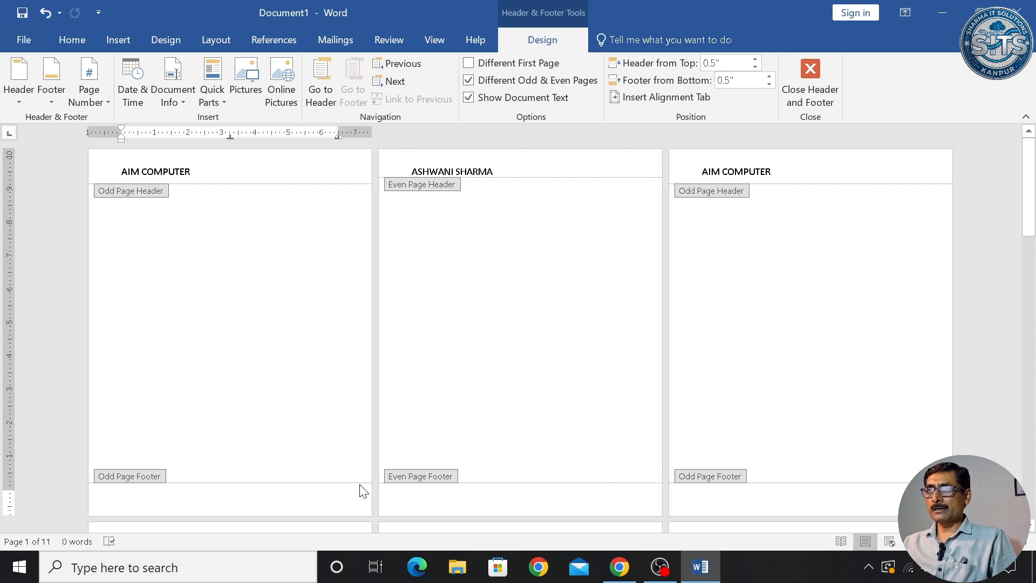
left_click(431, 496)
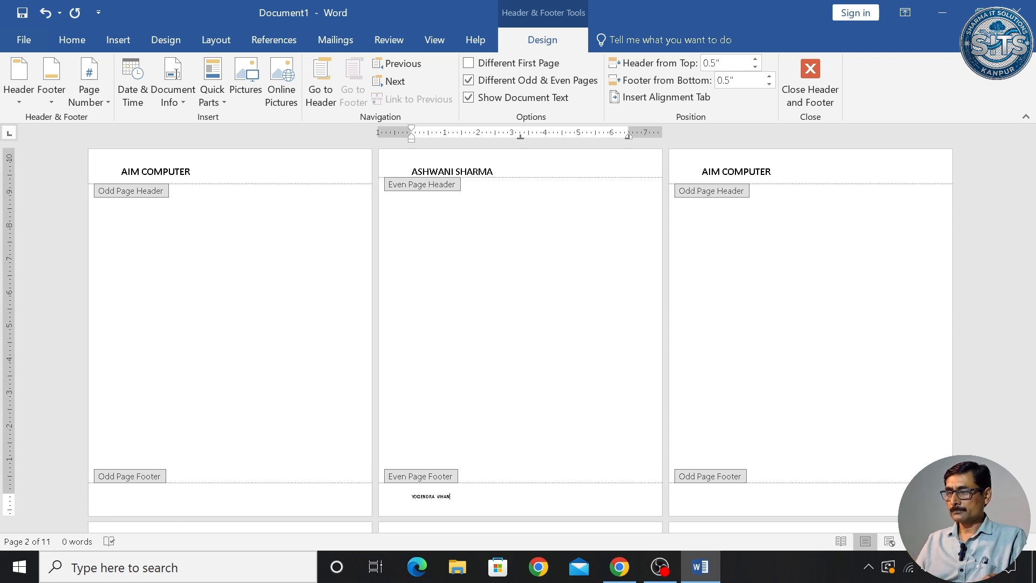
- Enlarge the even-page footer's locality name to normal size and delete its mistyped last letter
triple_click(432, 496)
key("ctrl+]")
key("ctrl+]")
key("ctrl+]")
key("ctrl+]")
key("ctrl+]")
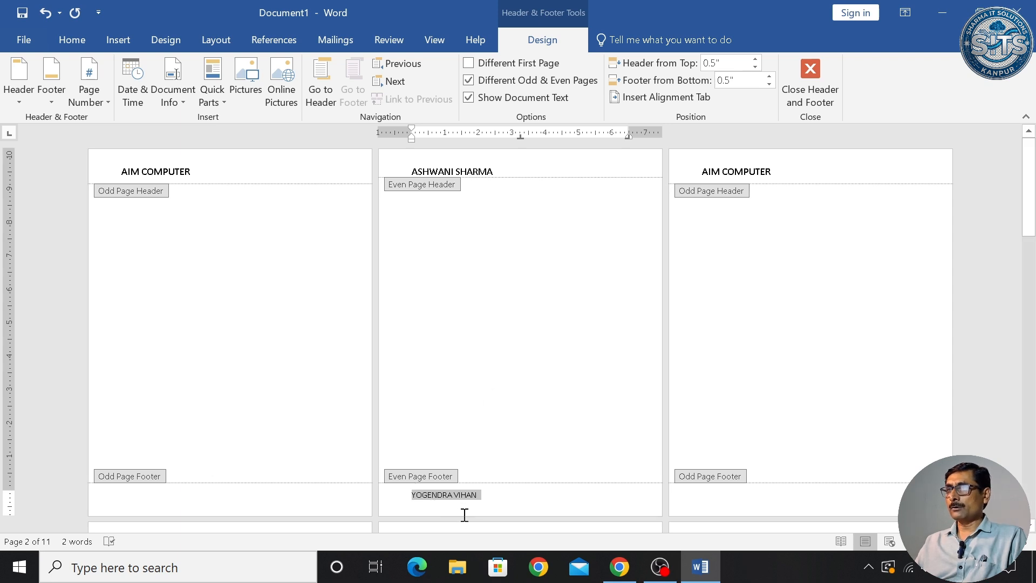
left_click(497, 502)
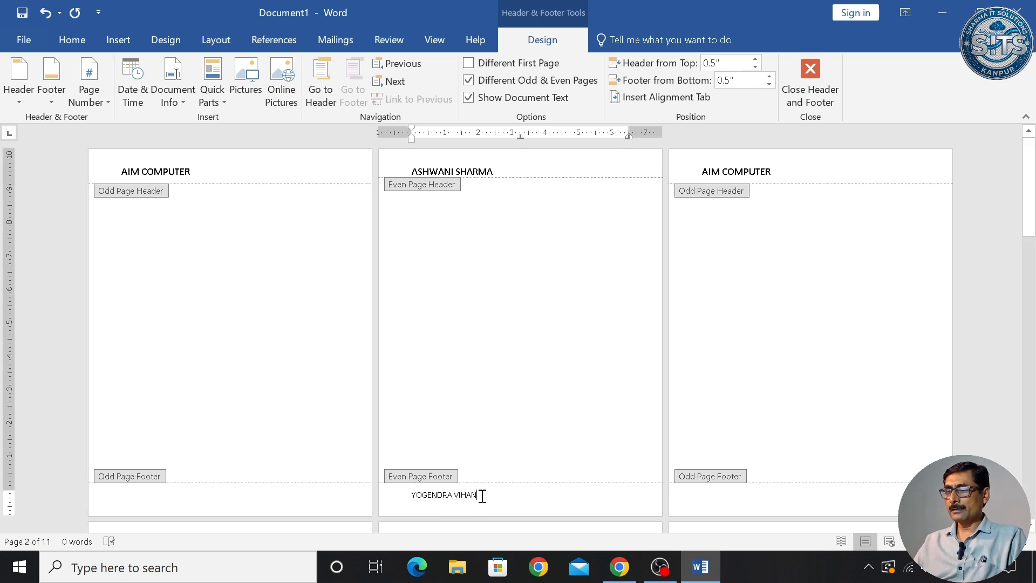
key("BackSpace")
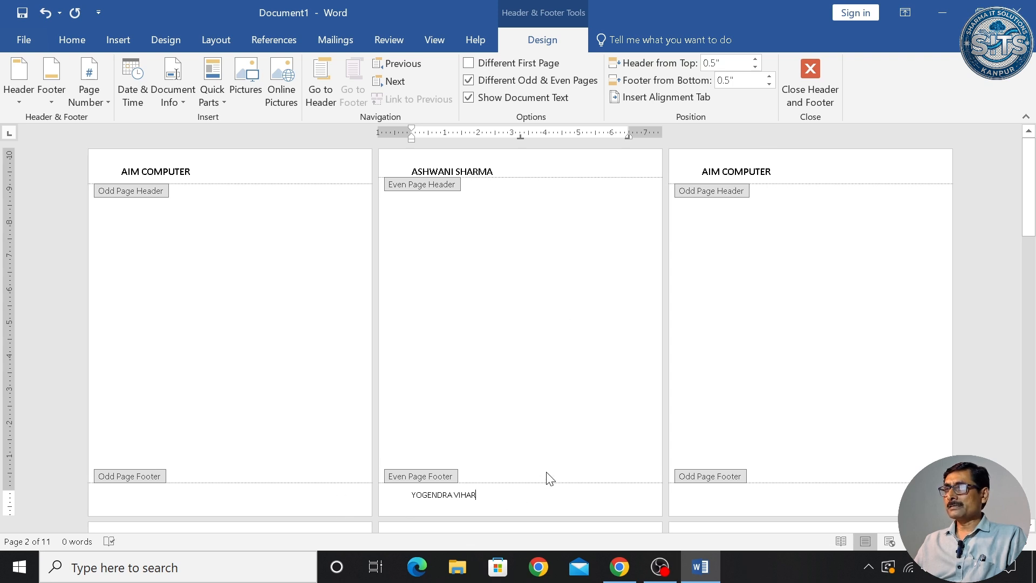
- Close footer editing and scroll through the pages to check the even-page footer
left_click(813, 77)
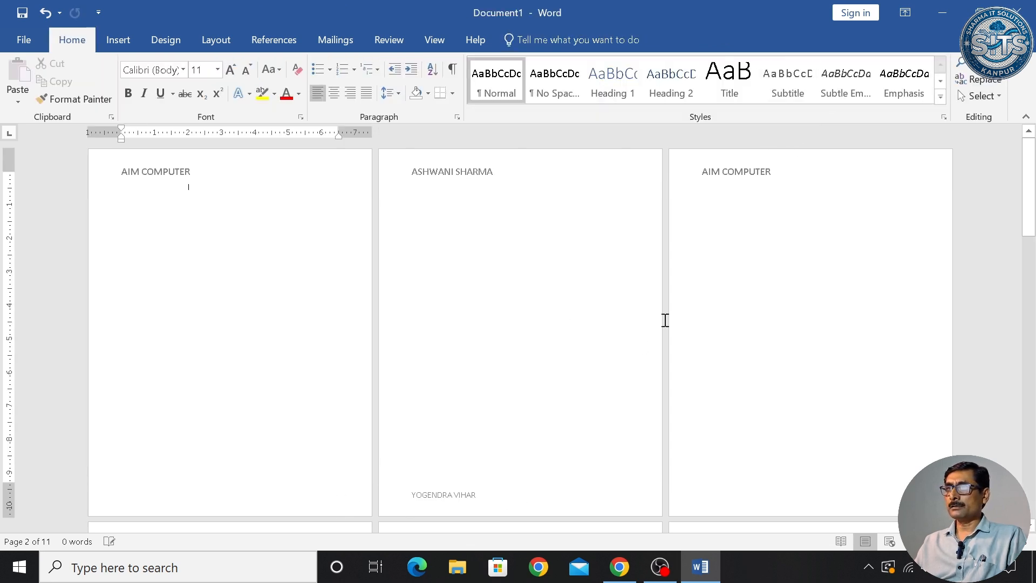
scroll(549, 403, "down", 5)
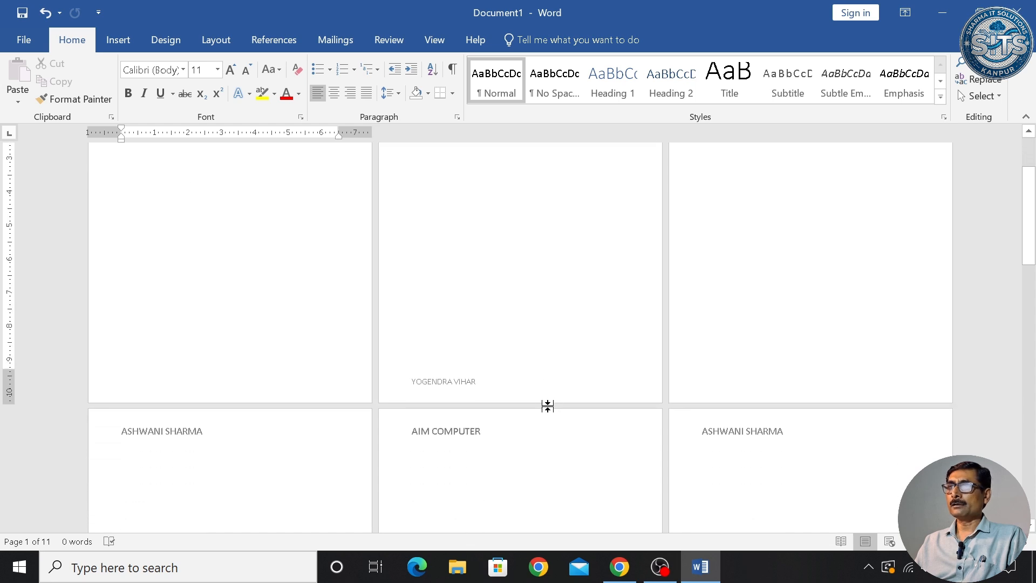
scroll(551, 415, "up", 5)
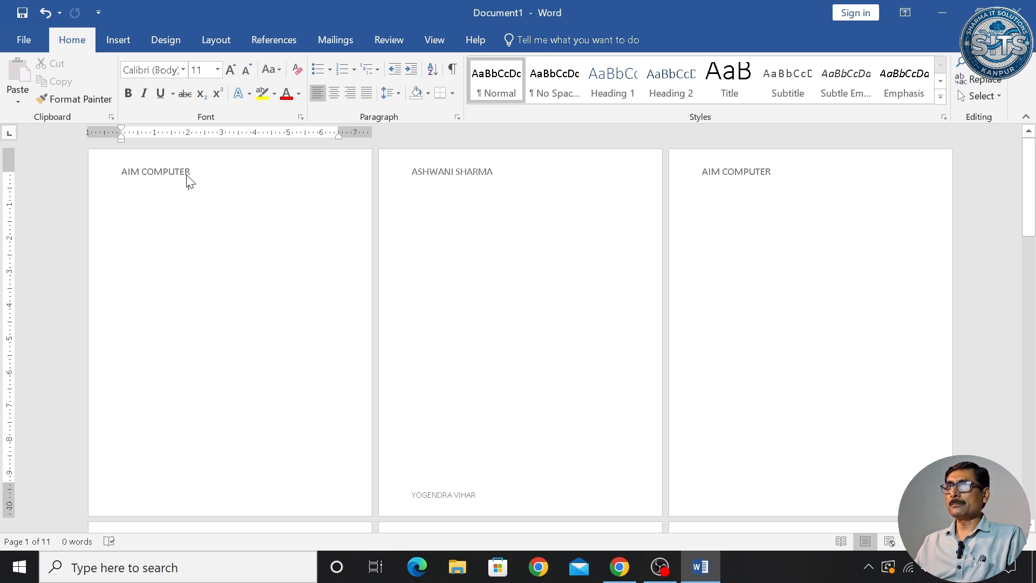
- Remove the header and footer from the odd pages
left_click(117, 40)
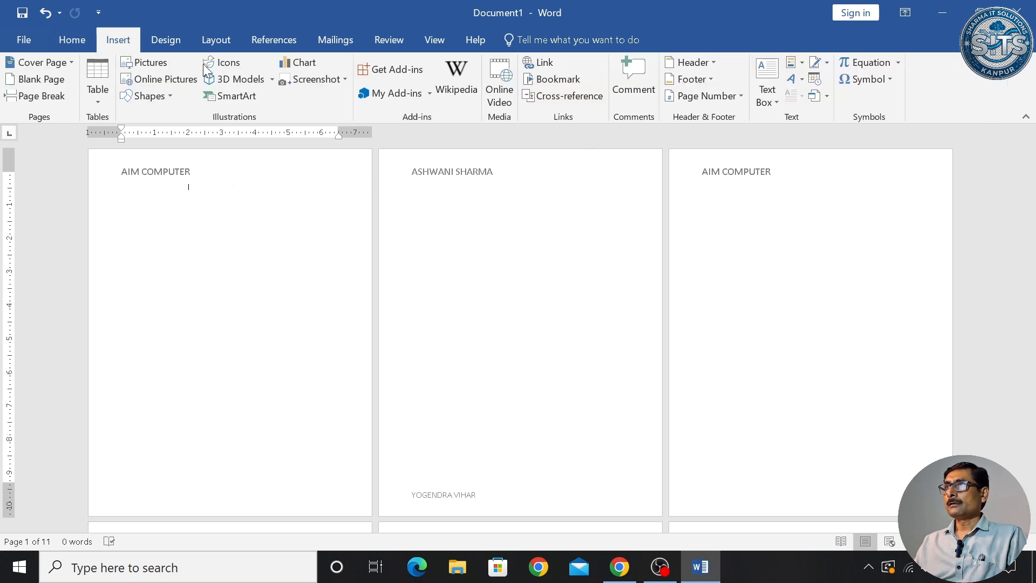
left_click(701, 62)
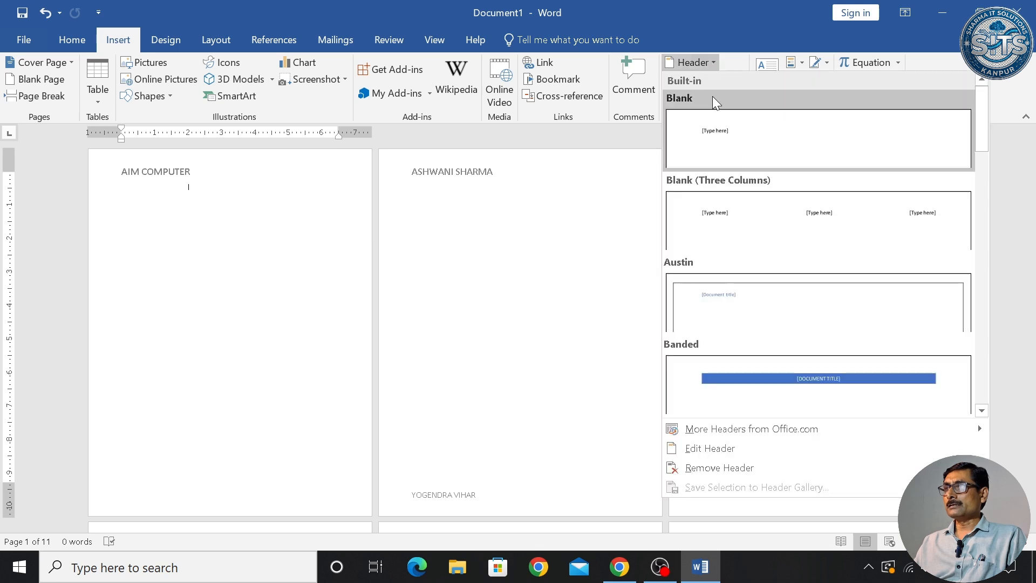
left_click(735, 468)
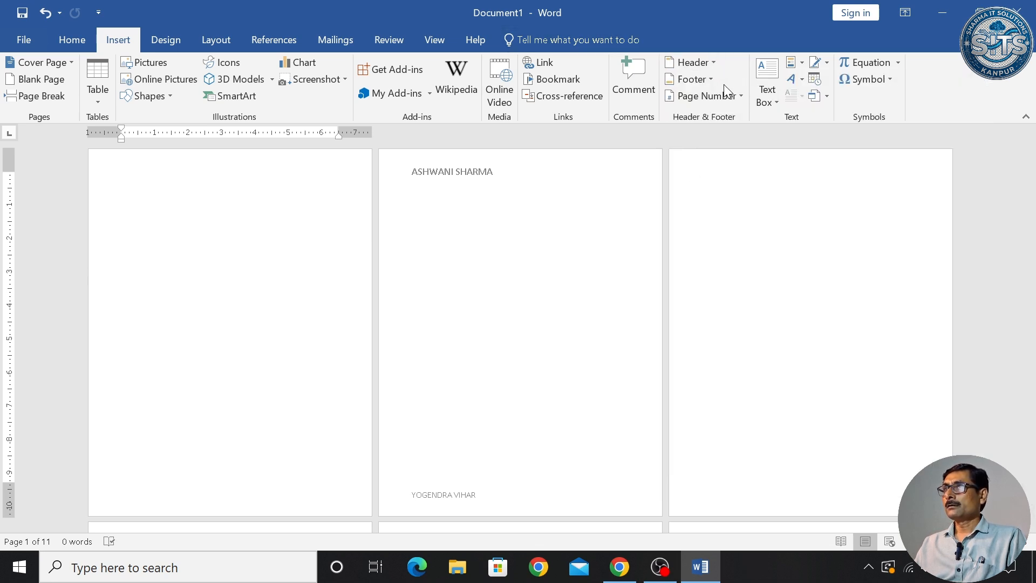
left_click(711, 80)
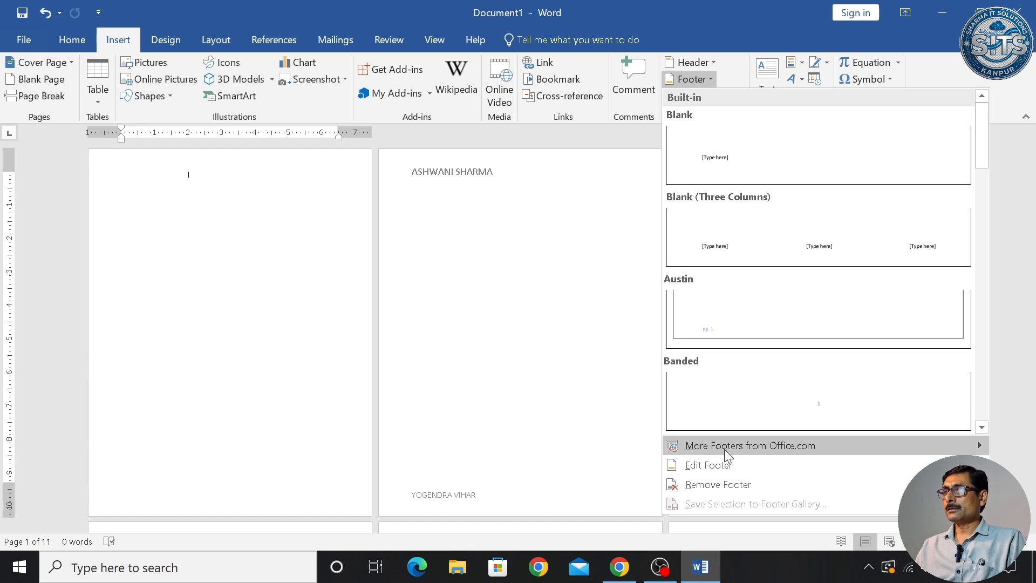
left_click(727, 484)
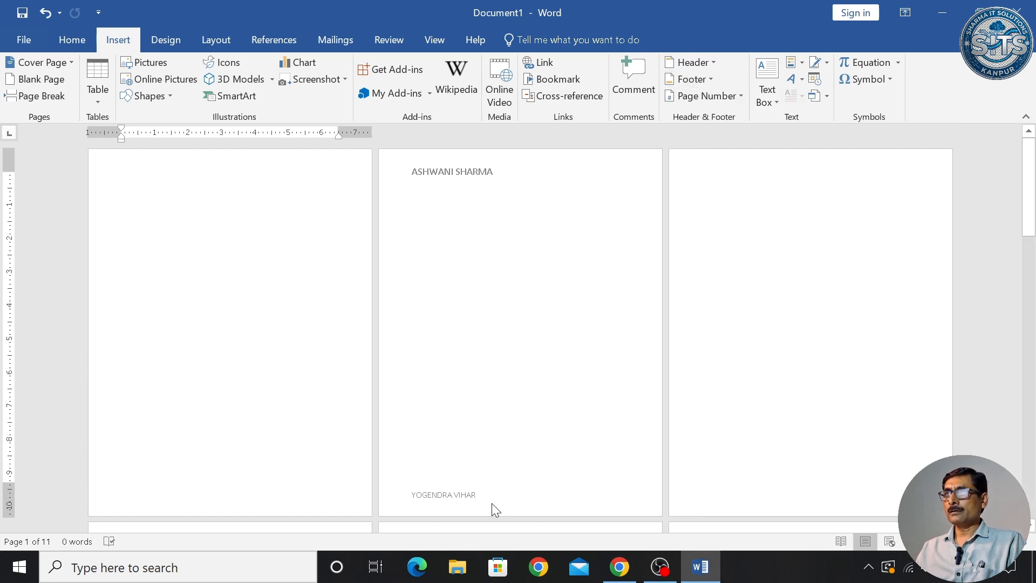
- Remove the name header and locality footer from the even pages, starting on page 2
left_click(479, 220)
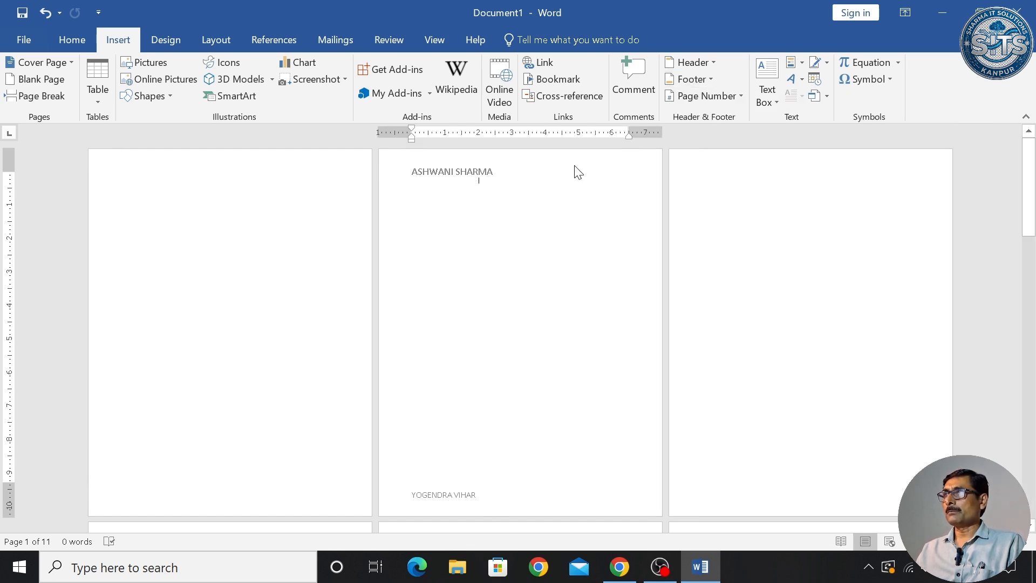
left_click(710, 61)
left_click(720, 463)
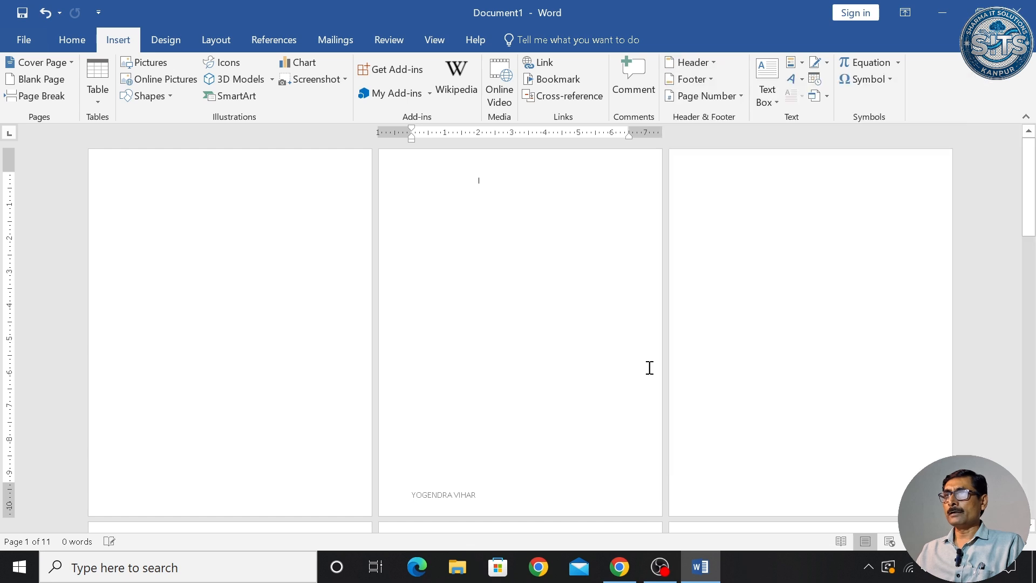
left_click(693, 79)
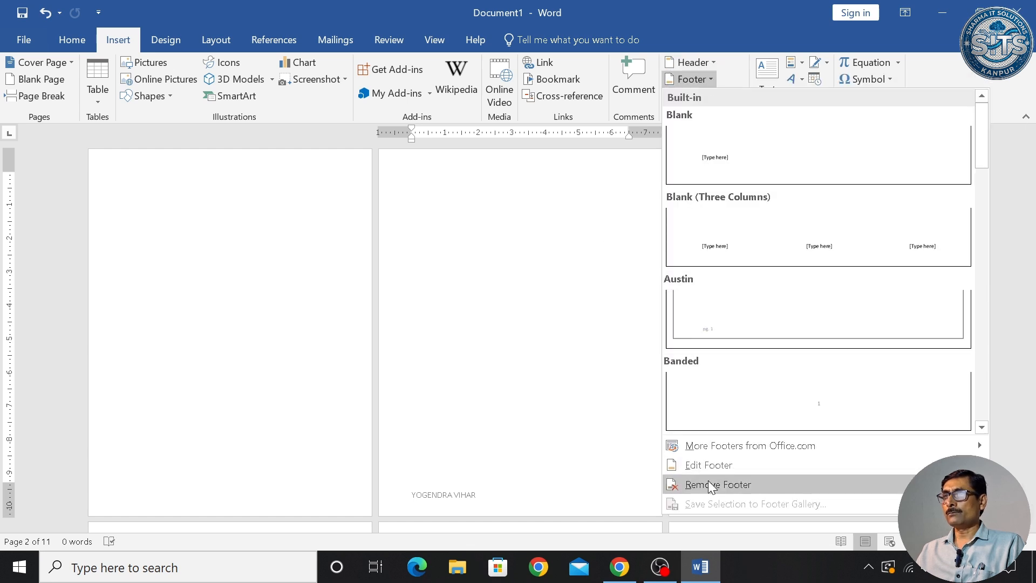
left_click(696, 481)
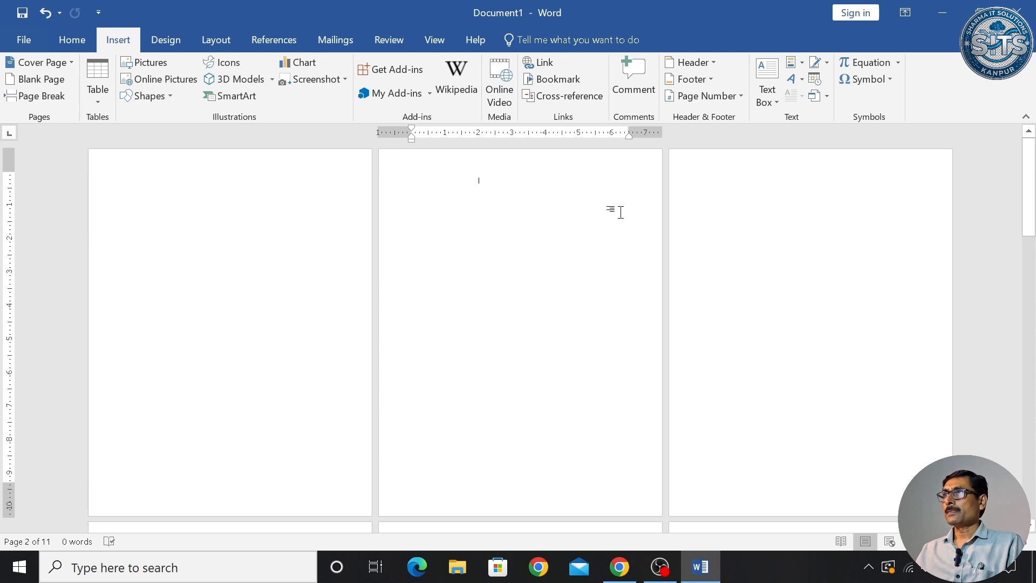
- Turn off Different Odd & Even Pages and close header editing
left_click(709, 60)
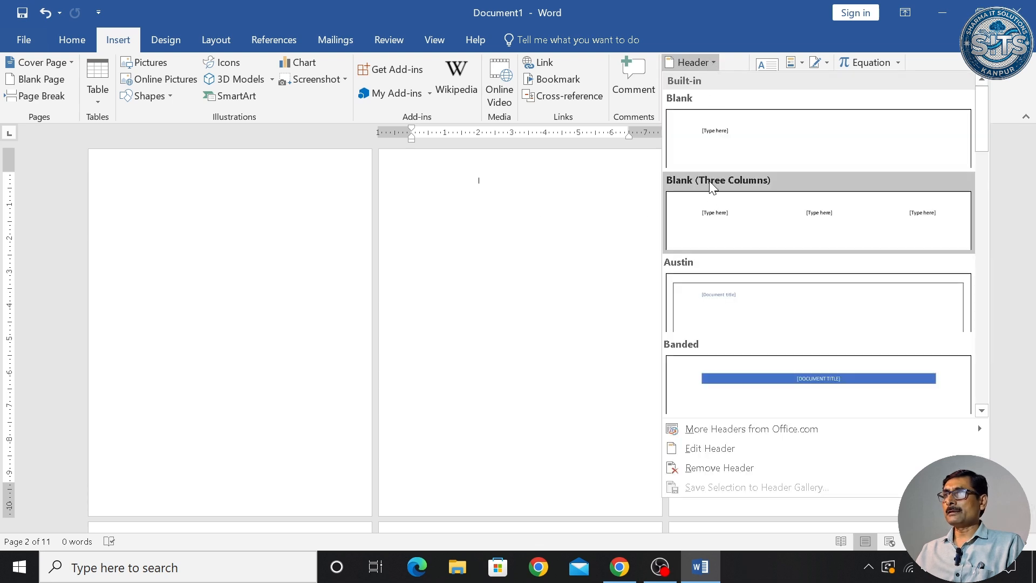
left_click(709, 449)
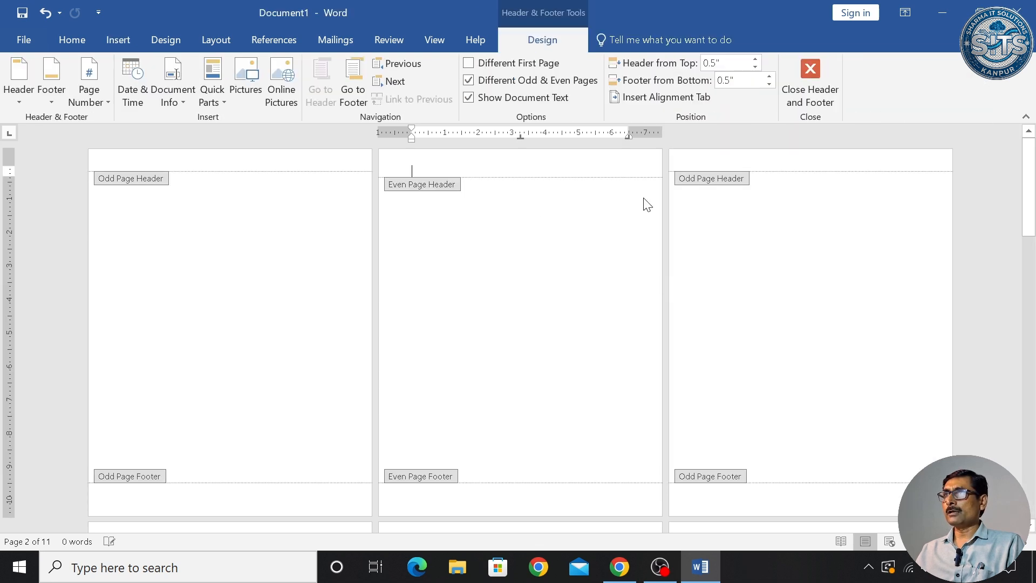
left_click(470, 81)
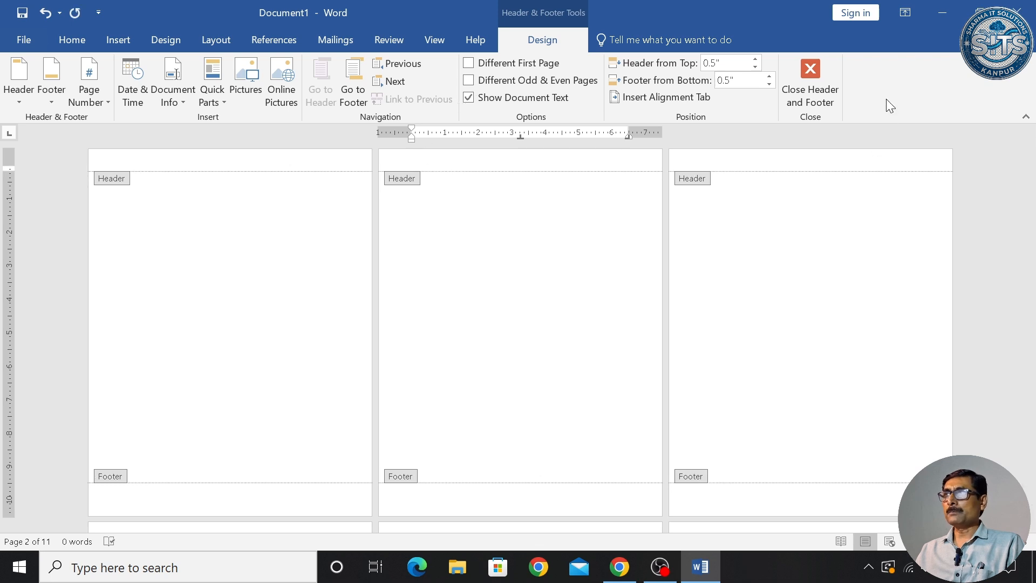
left_click(811, 89)
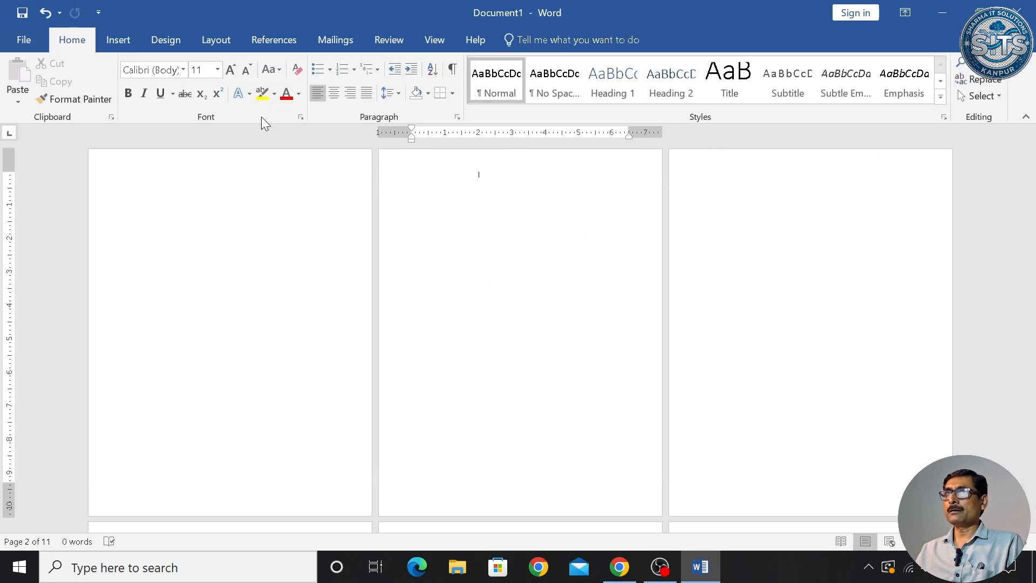
left_click(123, 40)
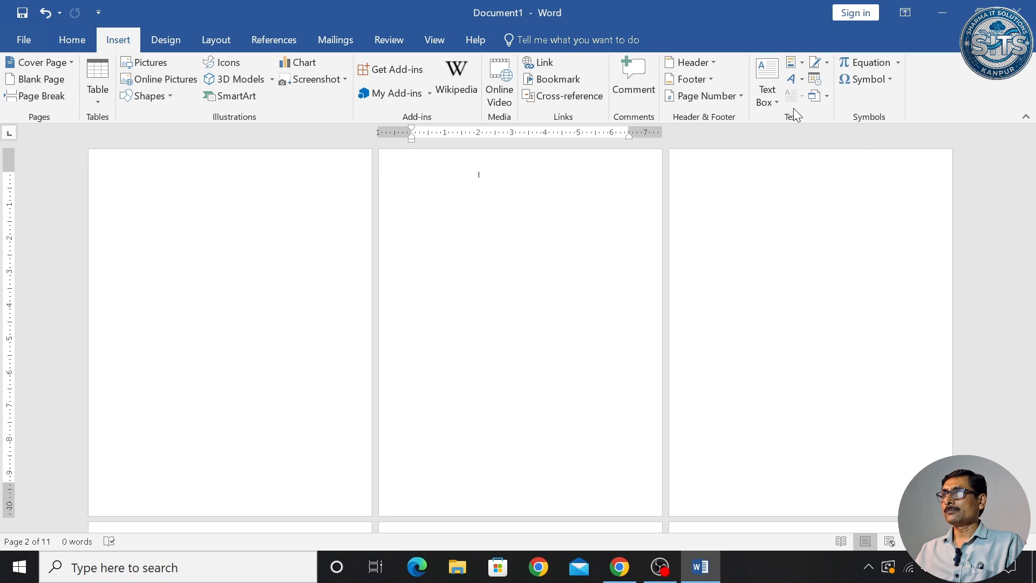
- Add centred page numbers at the top of every page and enlarge them to about 20 pt
left_click(741, 97)
mouse_move(744, 113)
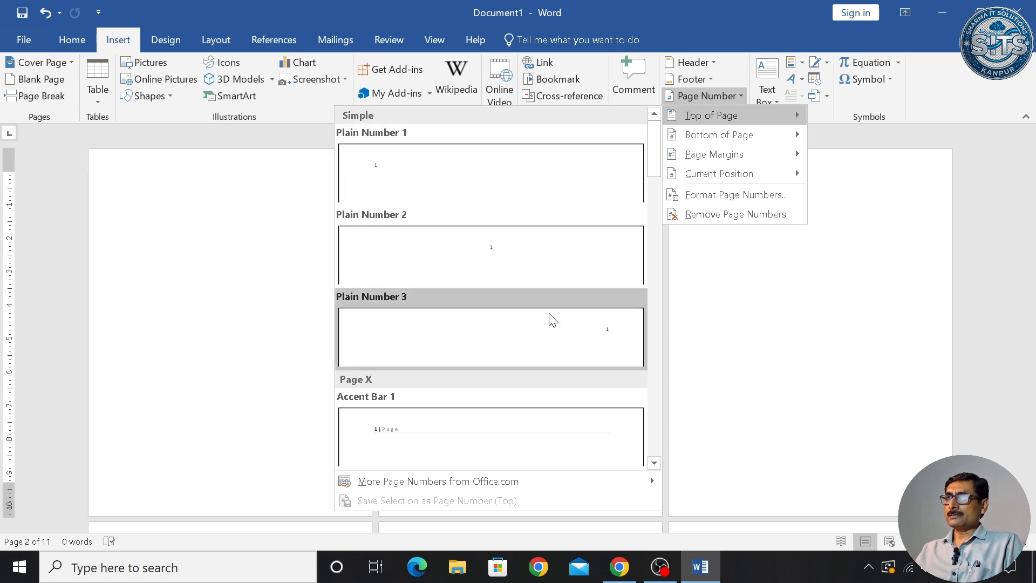
left_click(488, 262)
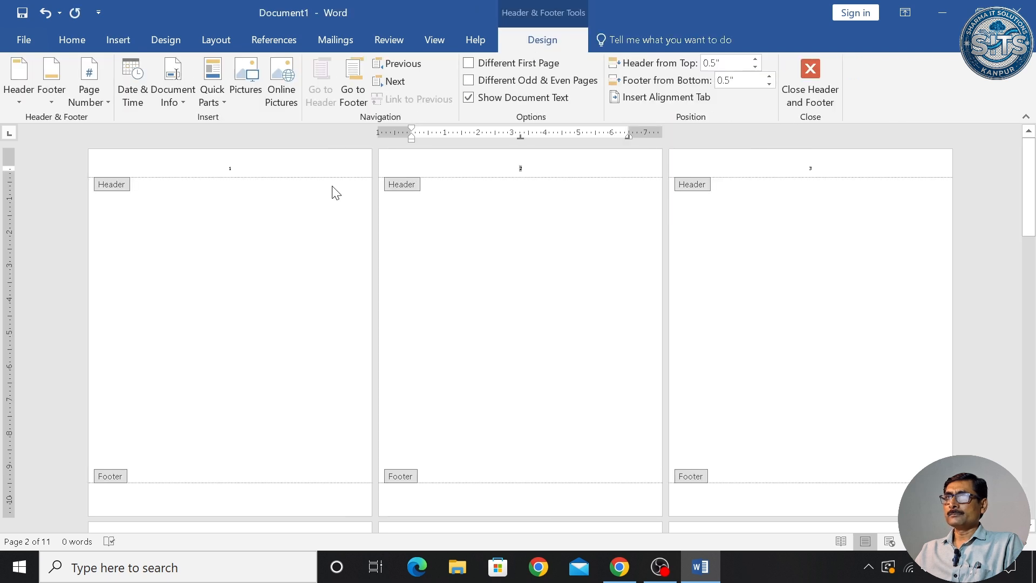
left_click(210, 174)
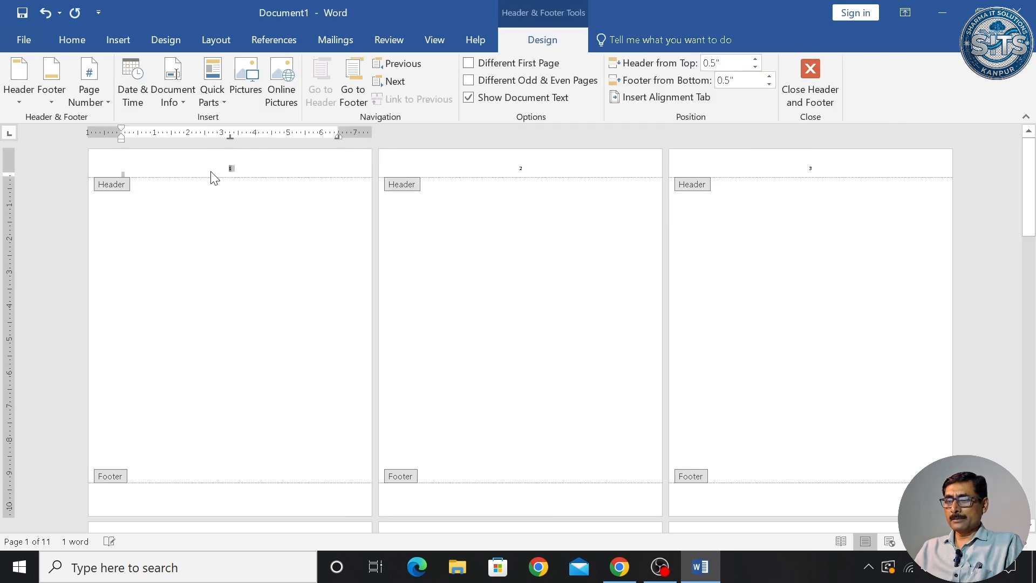
key("ctrl+shift+period")
key("ctrl+shift+period")
key("ctrl+shift+period")
key("ctrl+shift+period")
key("ctrl+shift+period")
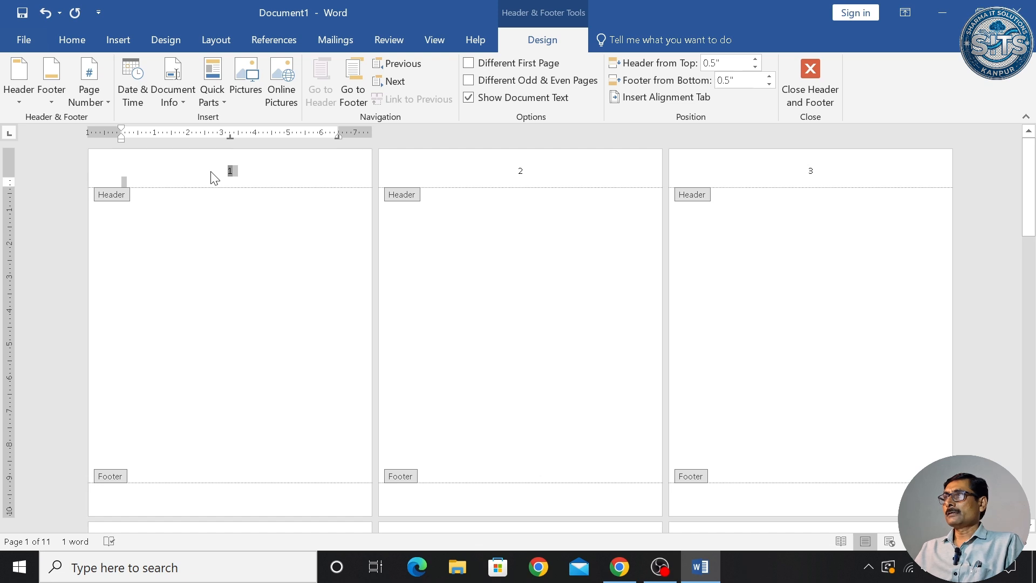
left_click(815, 81)
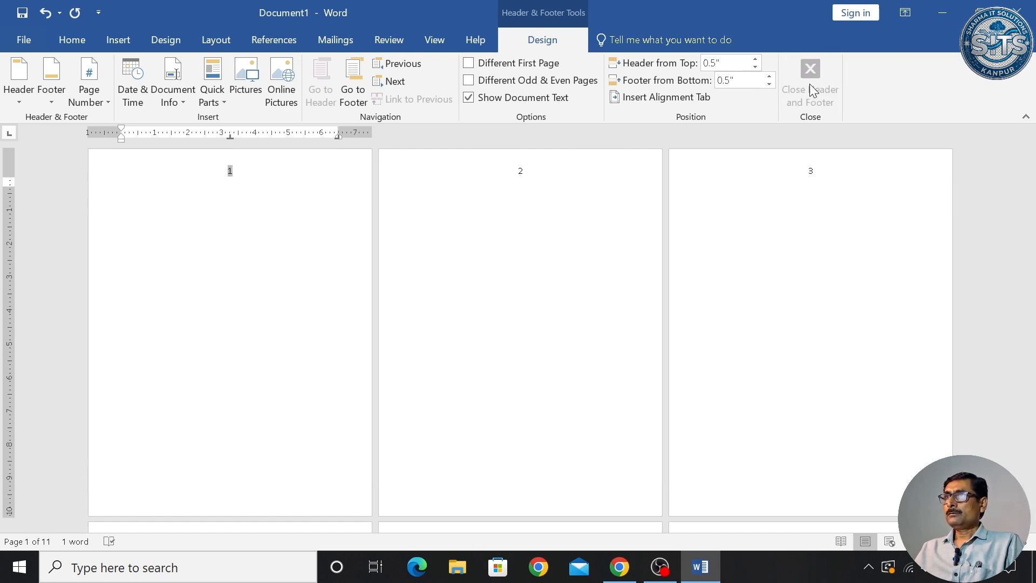
- Scroll down through the numbered pages and back up to the top
scroll(620, 231, "down", 10)
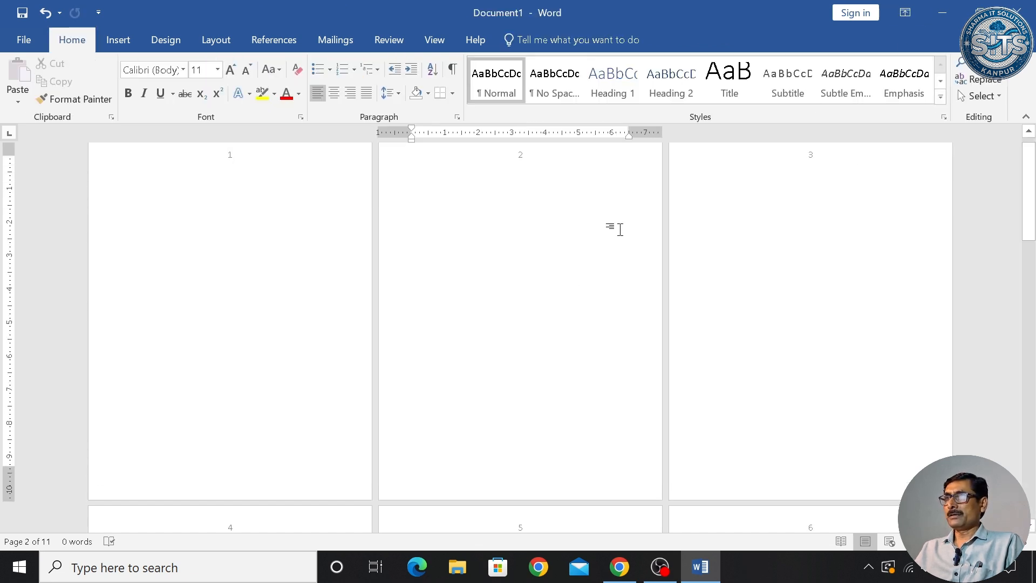
scroll(622, 232, "down", 10)
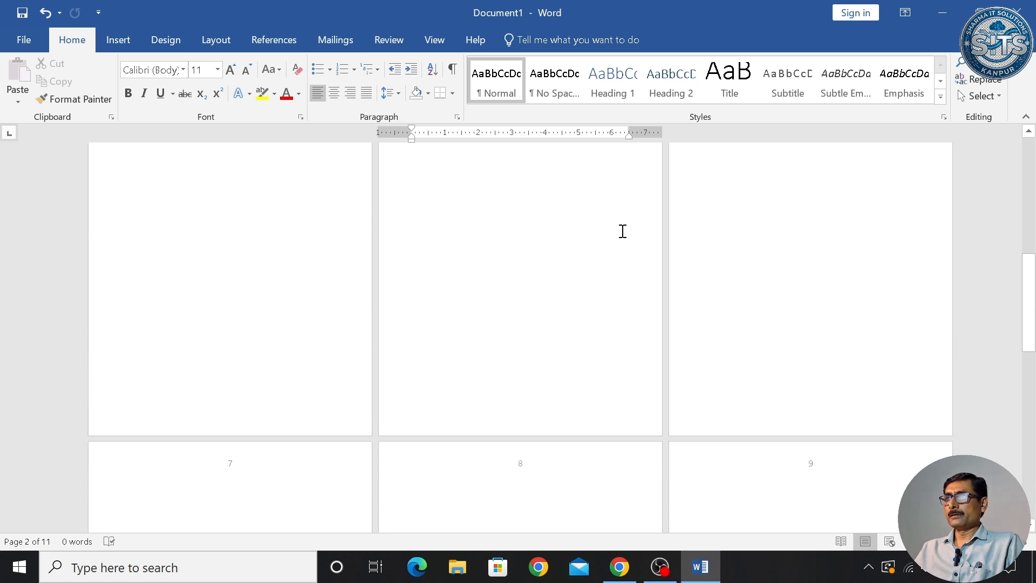
scroll(624, 231, "up", 8)
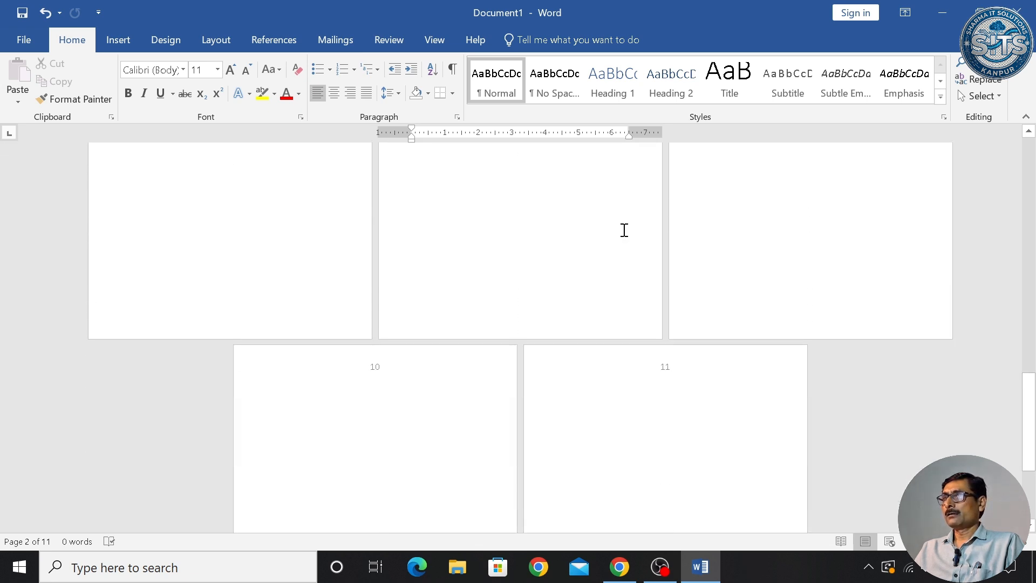
scroll(621, 227, "up", 8)
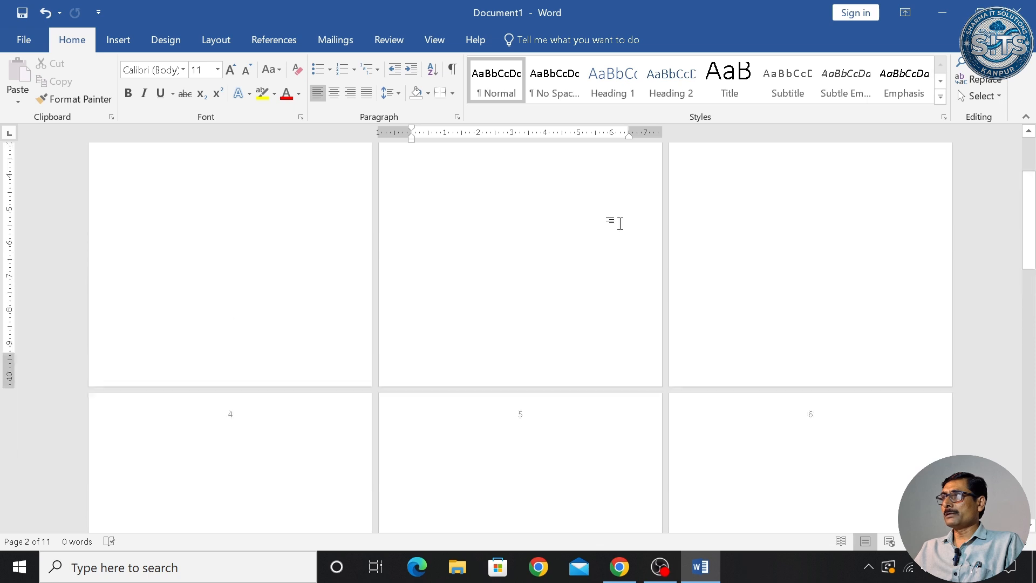
- Set the page number format to capital letters A, B, C and check the pages
left_click(115, 40)
left_click(707, 64)
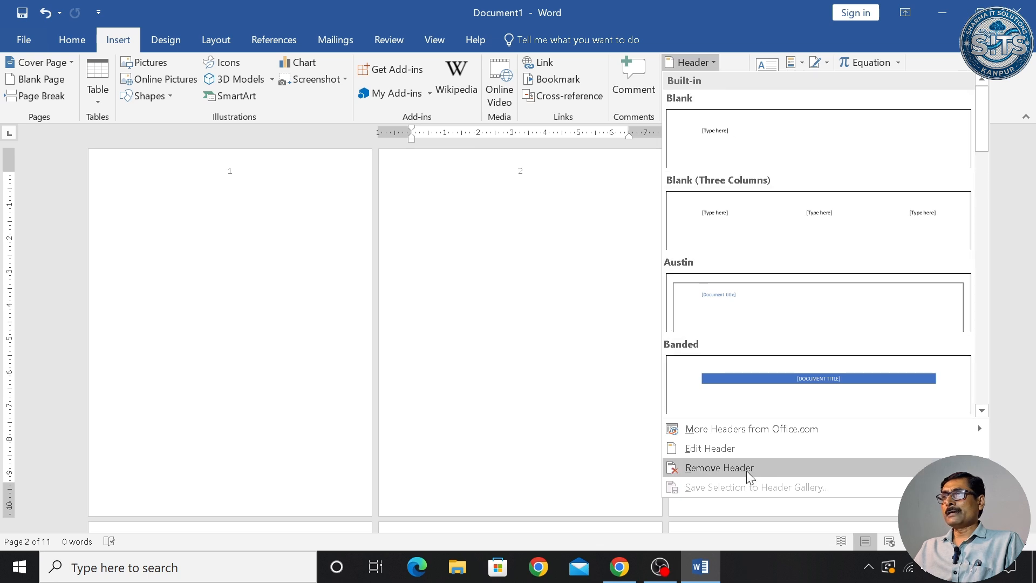
left_click(716, 64)
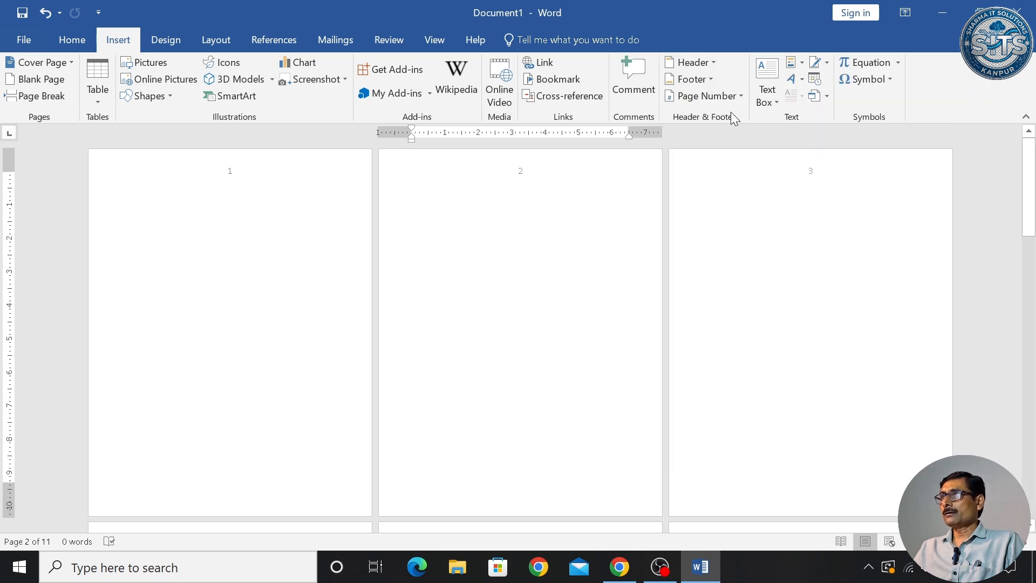
left_click(733, 97)
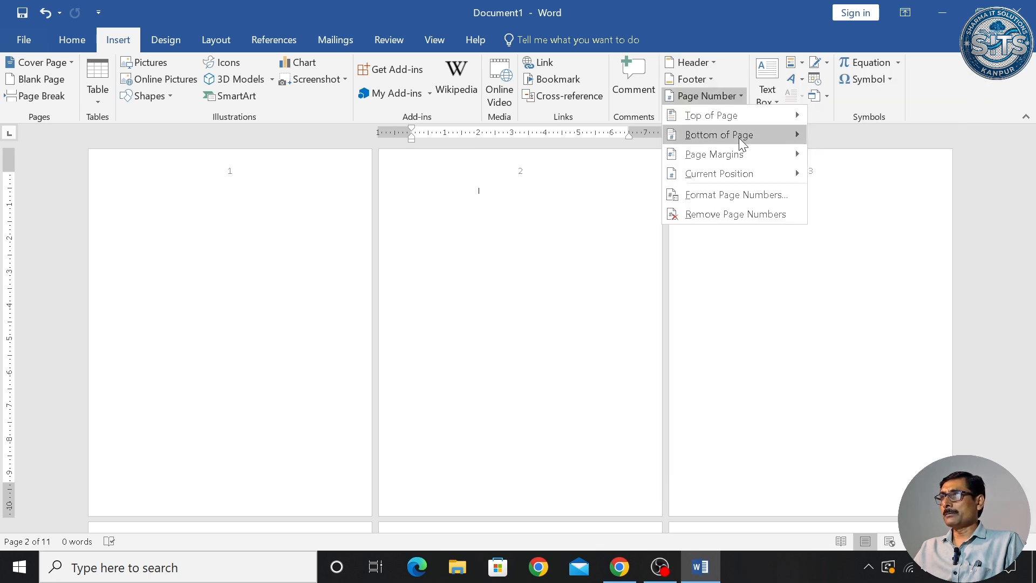
left_click(711, 193)
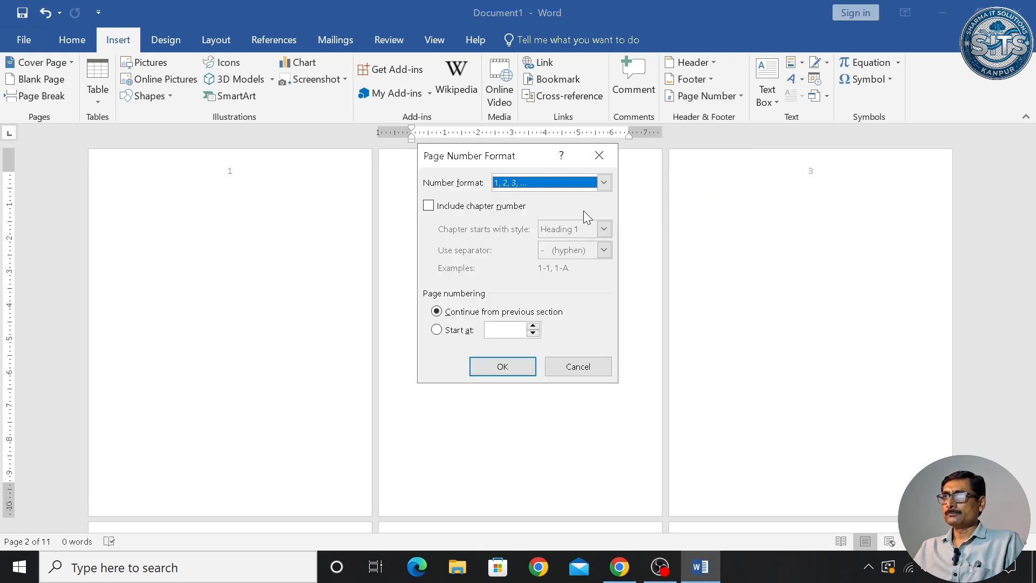
left_click(605, 182)
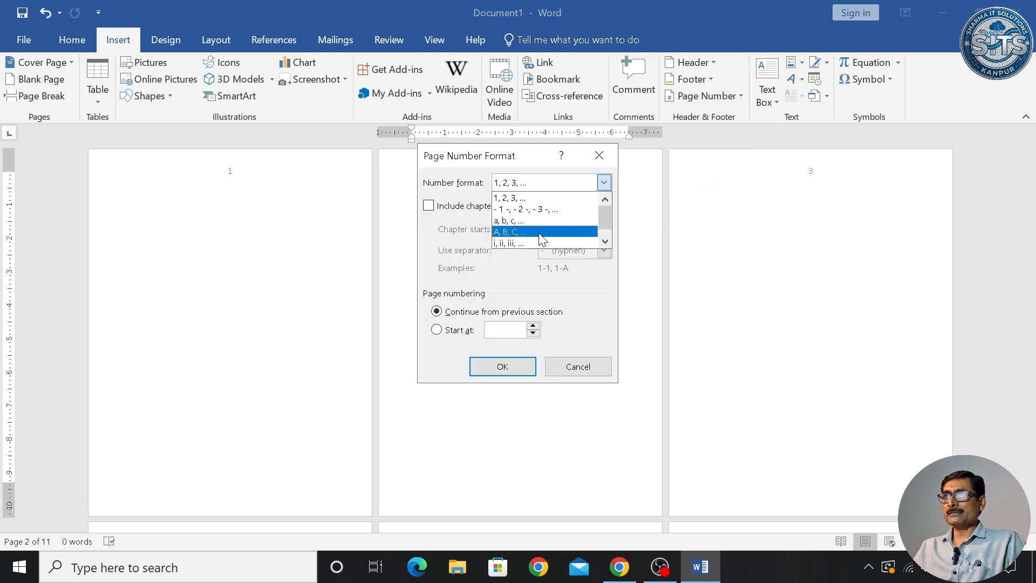
left_click(609, 242)
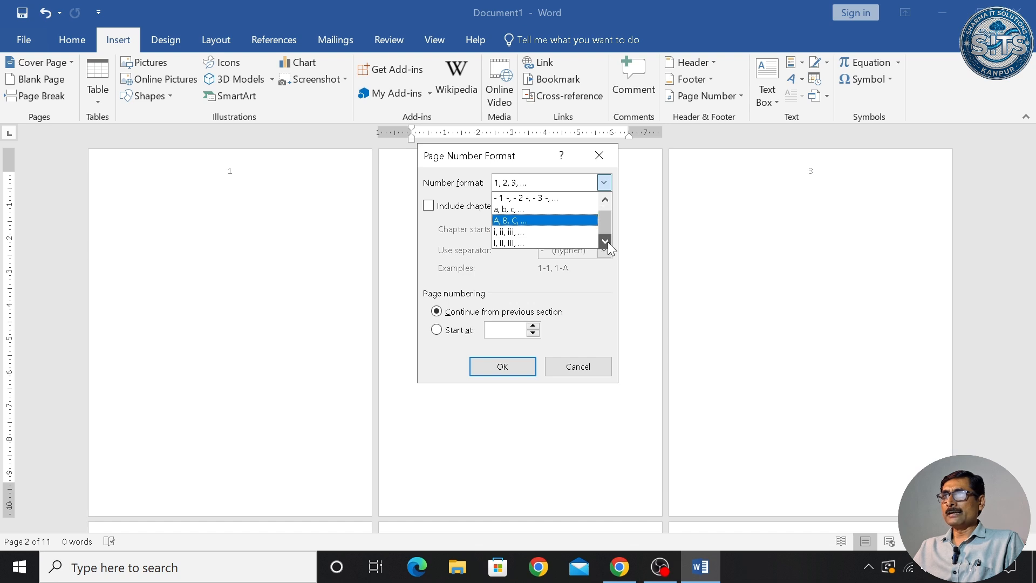
left_click_drag(604, 221, 605, 214)
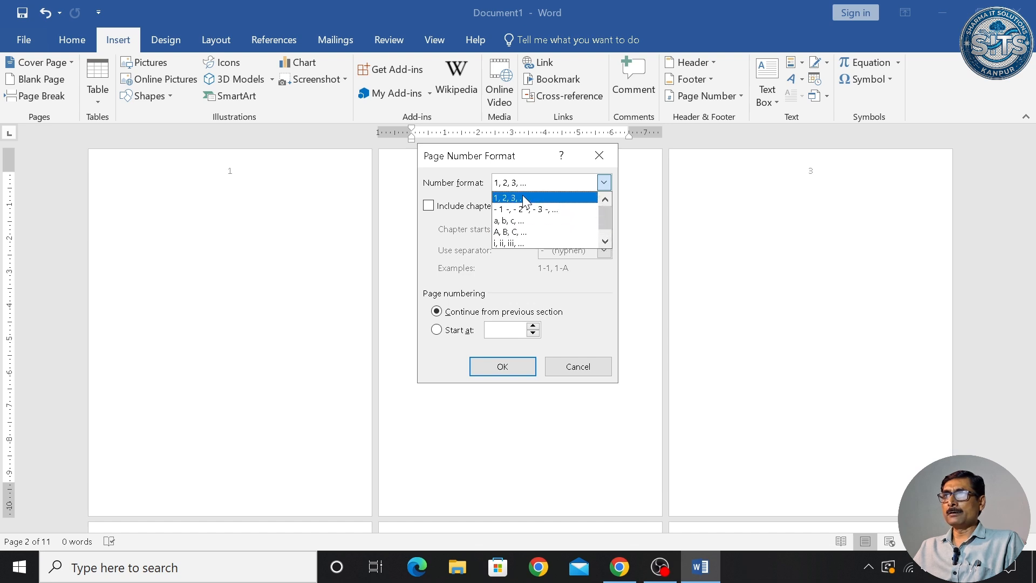
left_click(532, 231)
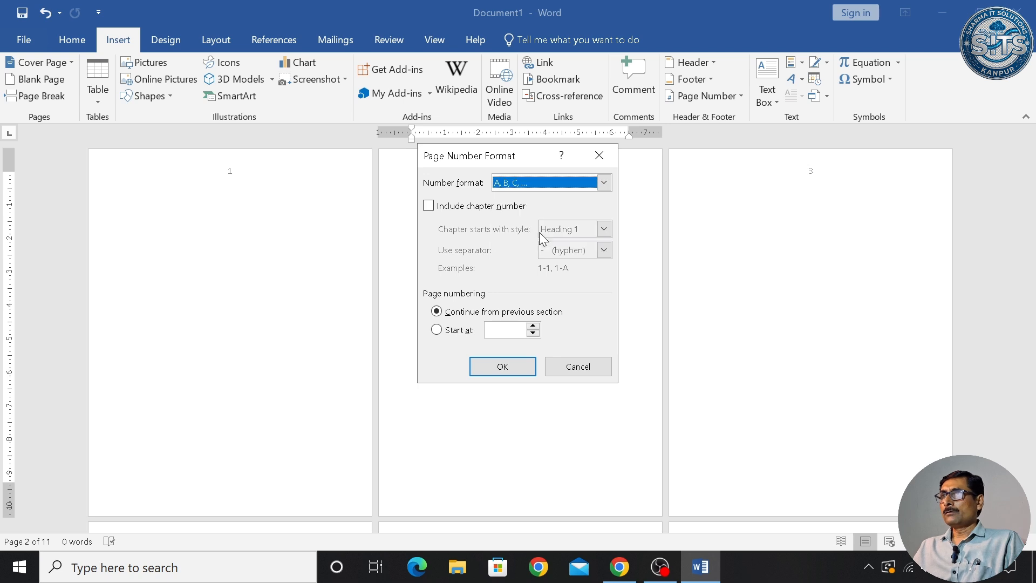
left_click(503, 367)
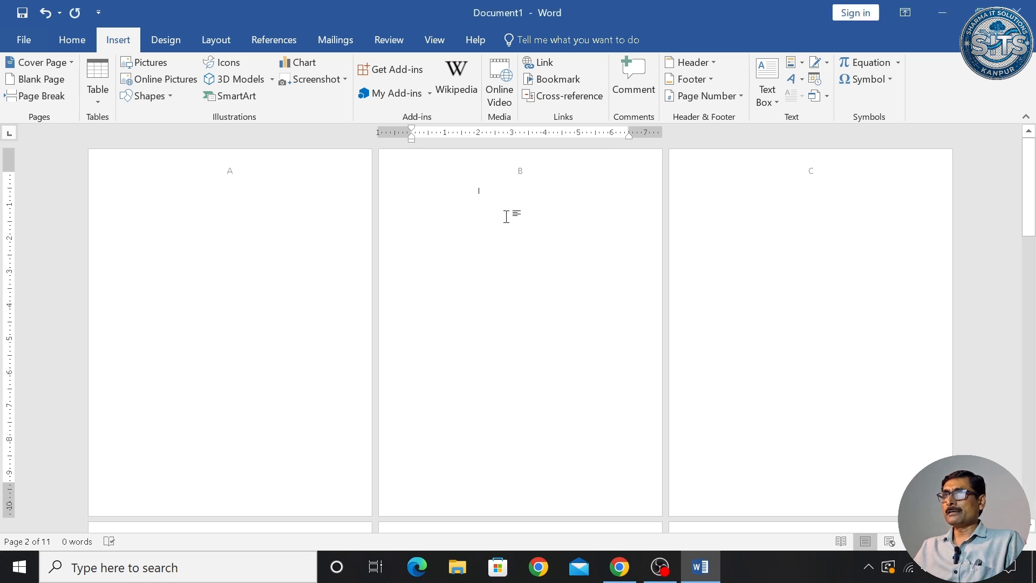
scroll(498, 220, "down", 2)
scroll(499, 219, "down", 5)
scroll(499, 220, "up", 7)
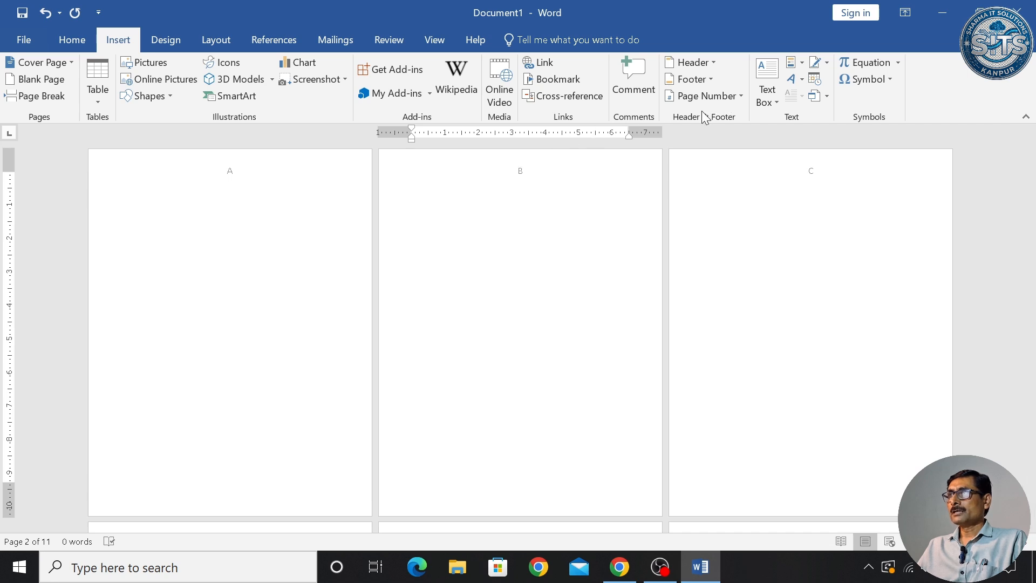
- Remove the existing centred page letters from all pages
left_click(733, 95)
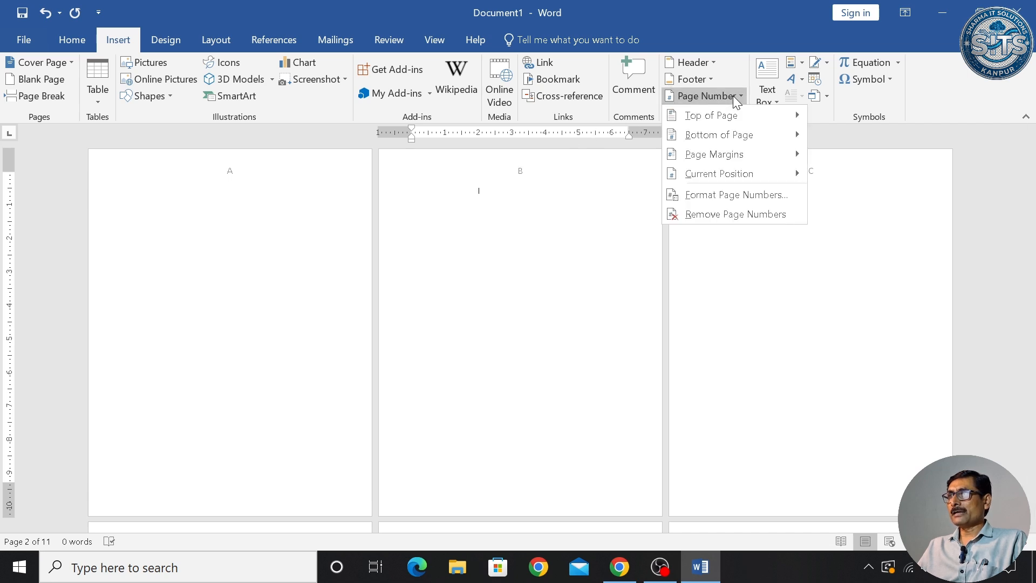
left_click(737, 214)
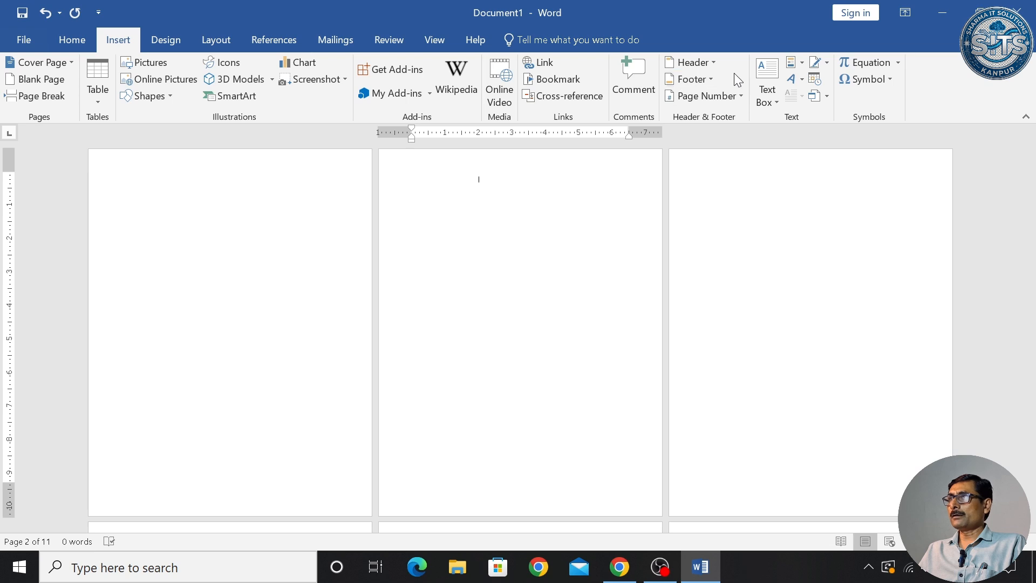
left_click(716, 64)
left_click(739, 135)
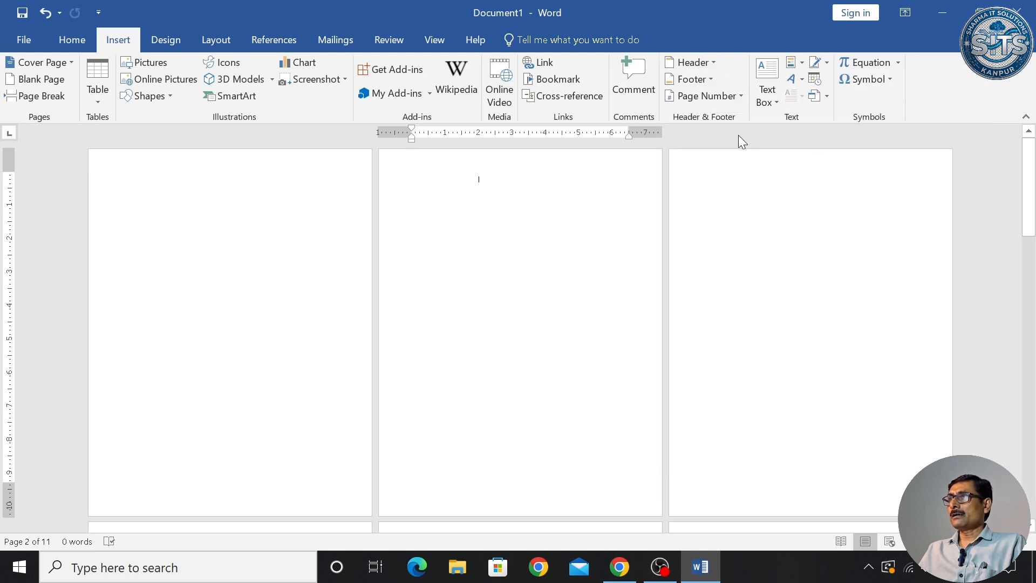
- Insert Plain Number 1 page letters at each page's top-left and close header editing
left_click(739, 99)
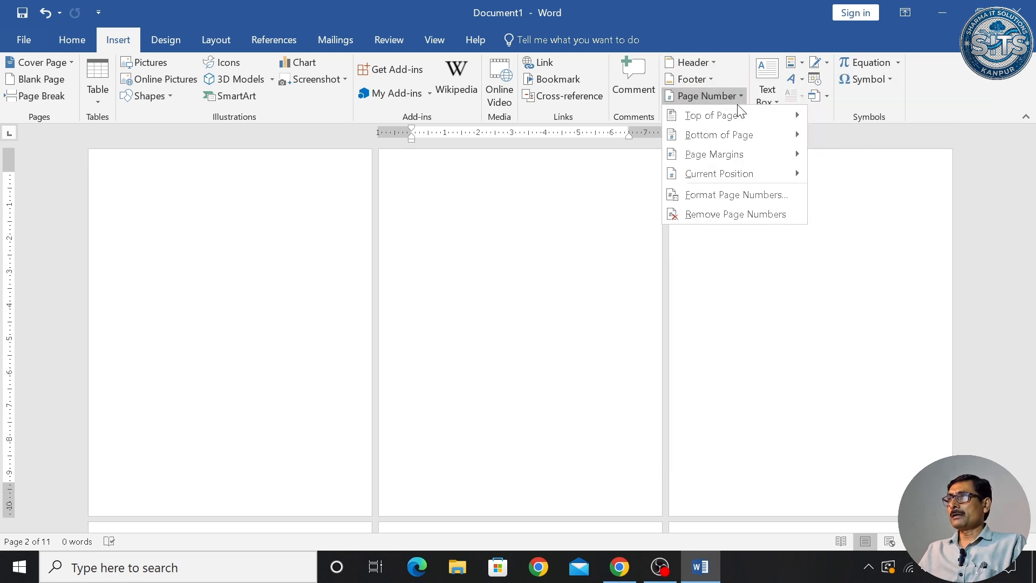
mouse_move(738, 114)
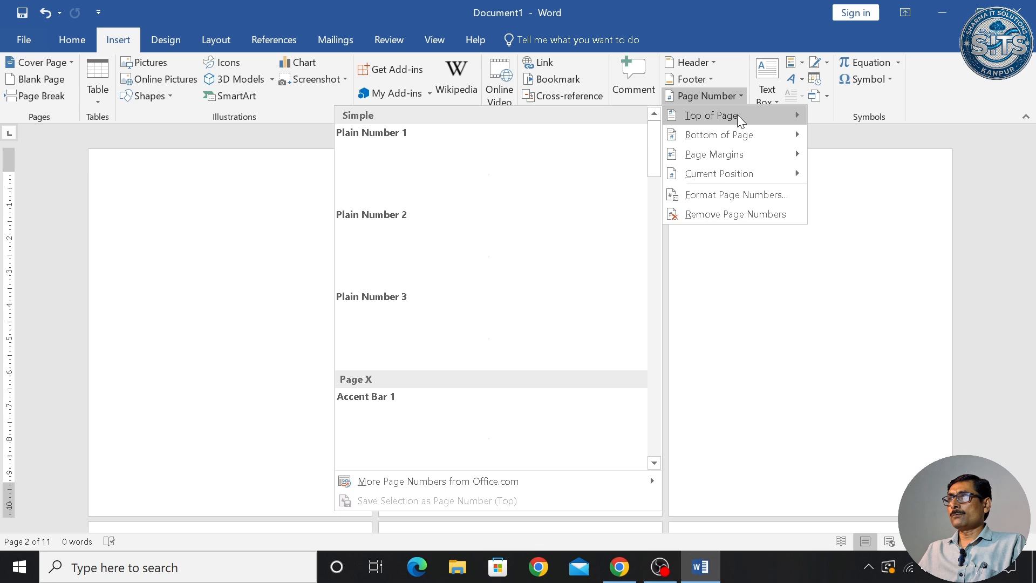
left_click(449, 174)
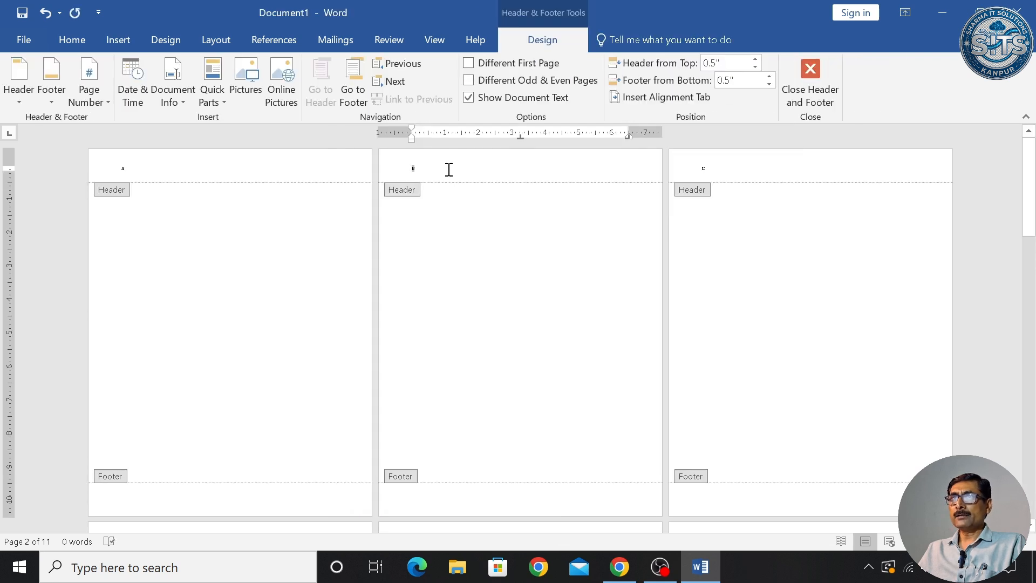
left_click(819, 99)
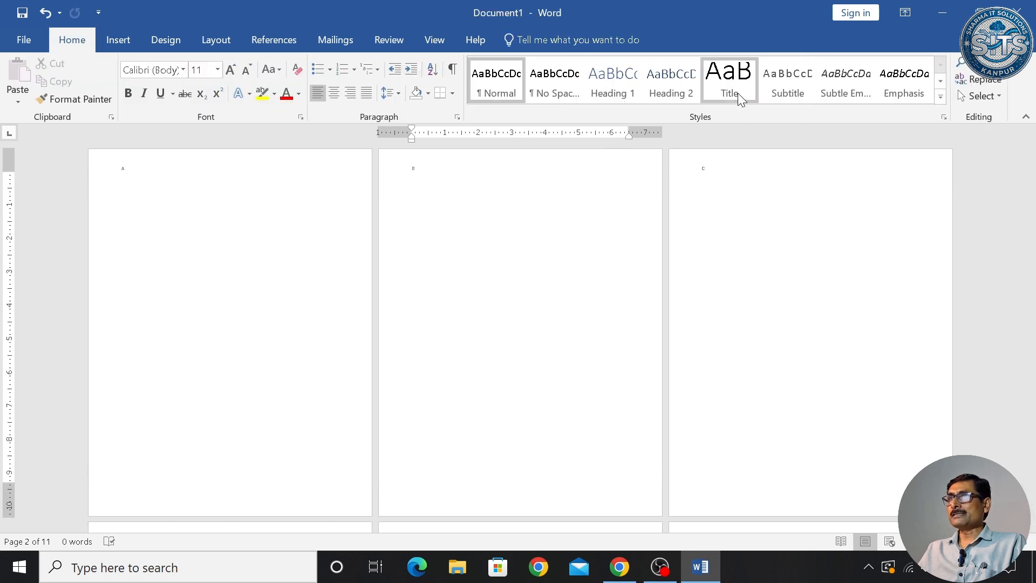
- Switch the page number format back to 1, 2, 3 and open the first page's header
left_click(118, 40)
left_click(734, 95)
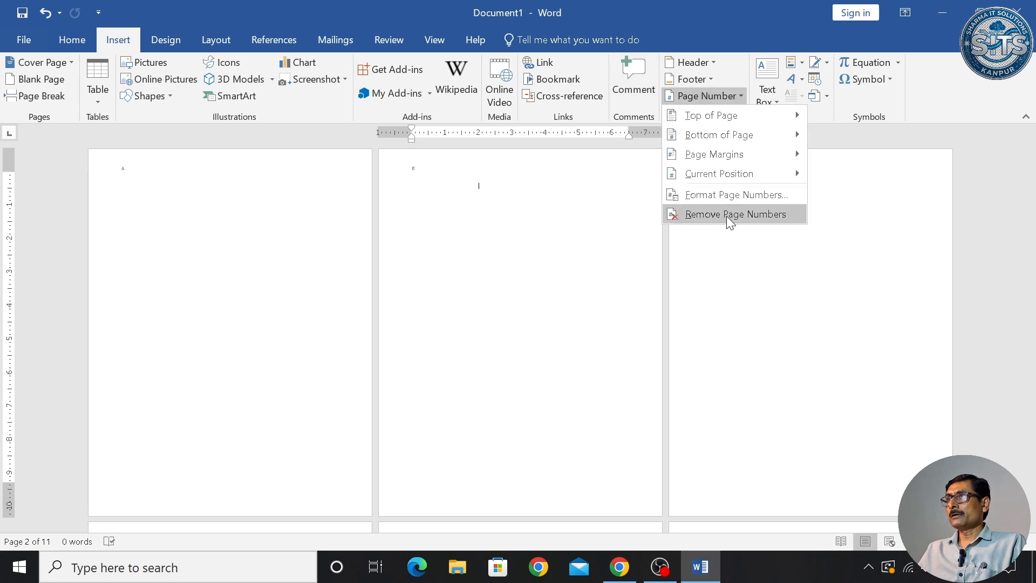
left_click(730, 195)
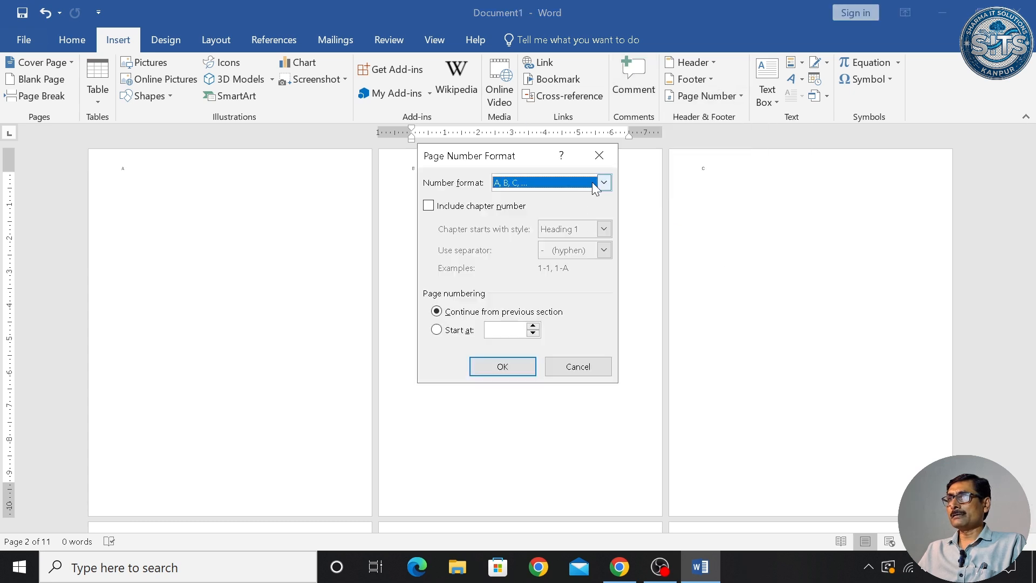
left_click(604, 182)
left_click(555, 197)
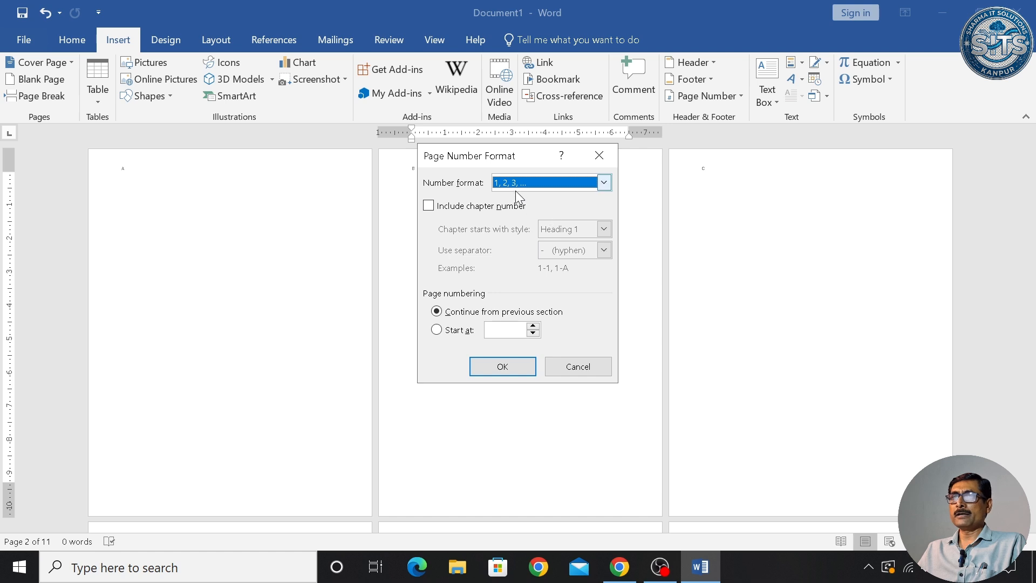
left_click(526, 371)
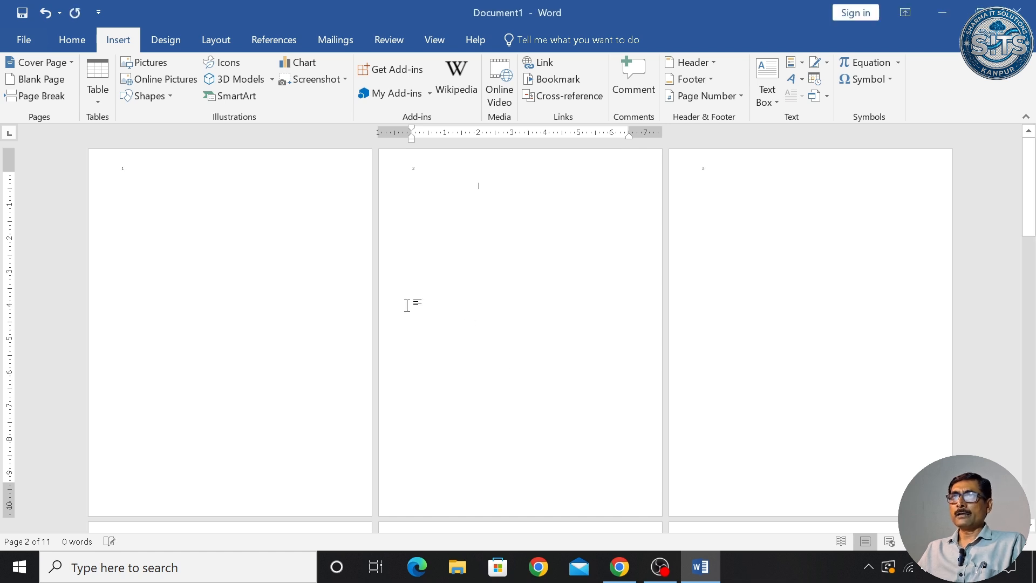
double_click(131, 169)
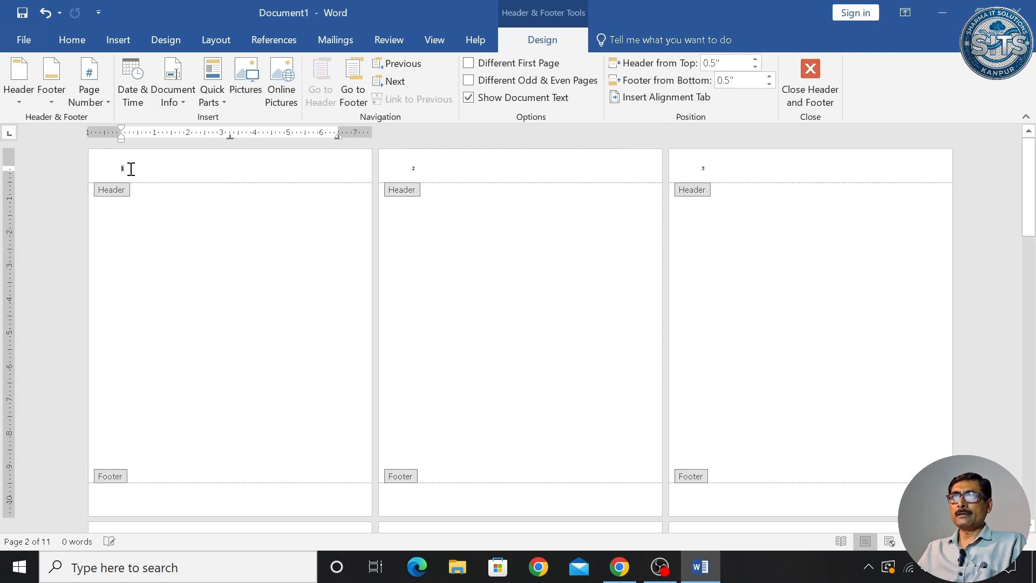
- Enlarge the top-left header page numbers by two sizes and close header editing
left_click(115, 168)
key("ctrl+shift+period")
key("ctrl+shift+period")
key("ctrl+shift+period")
key("ctrl+shift+period")
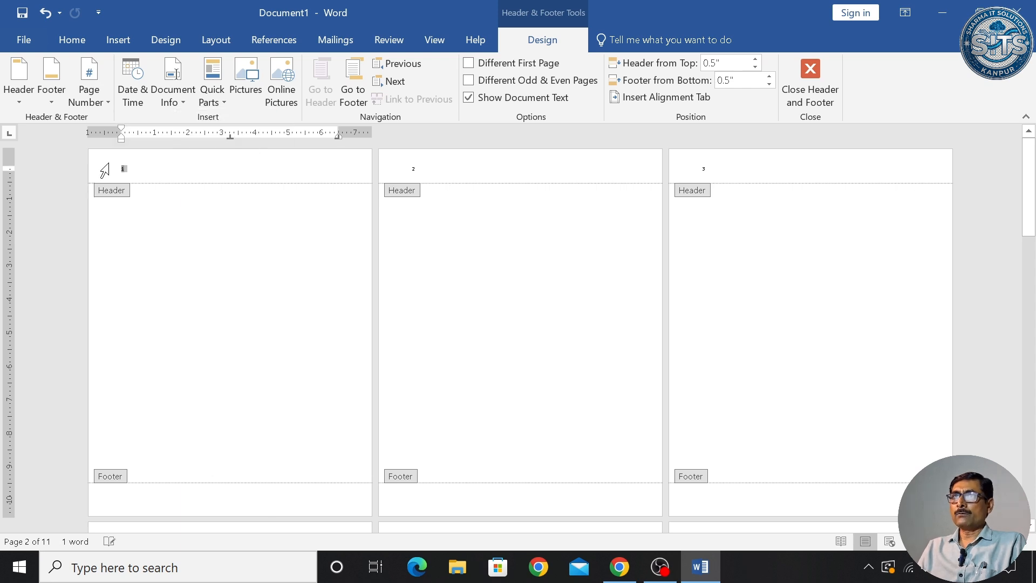
key("ctrl+shift+period")
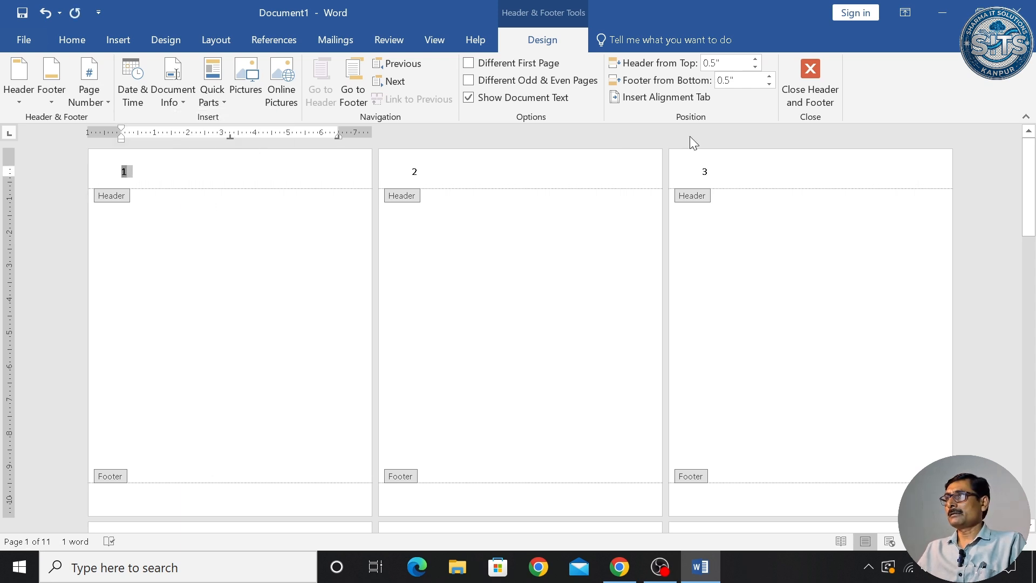
left_click(805, 99)
scroll(664, 192, "down", 3)
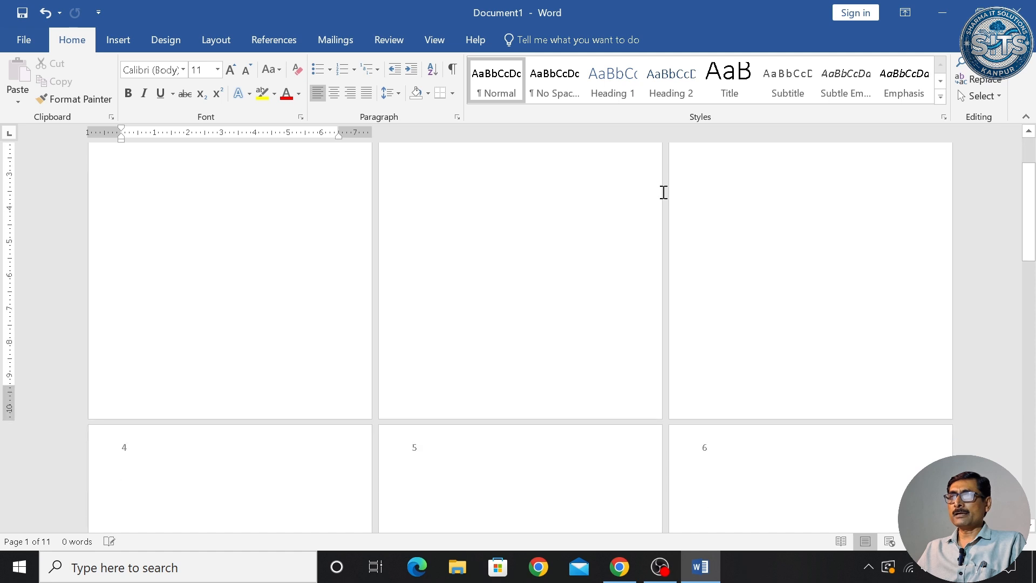
scroll(664, 192, "up", 5)
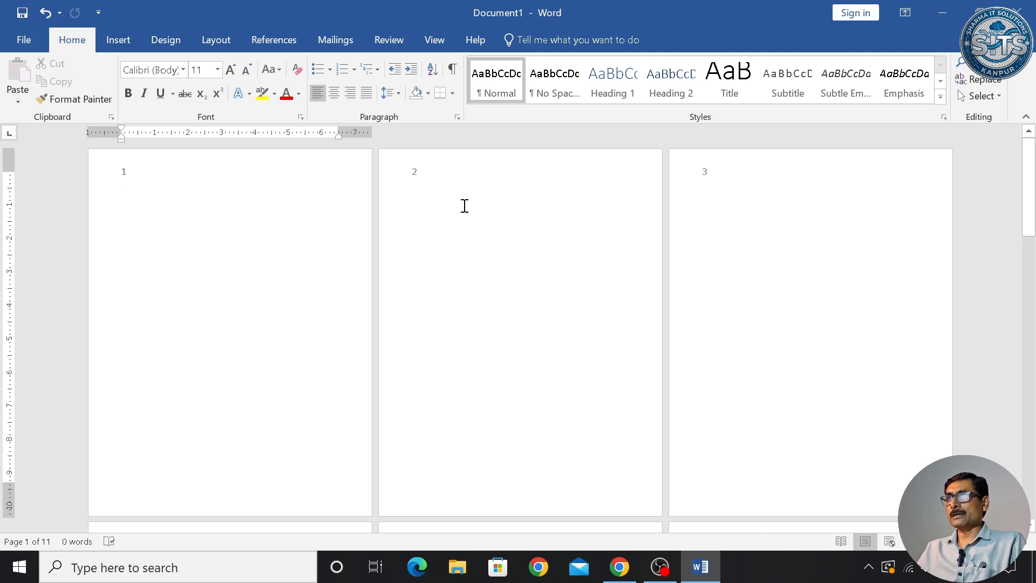
- Insert a Top of Page Plain Number 1 page number in every header
left_click(135, 43)
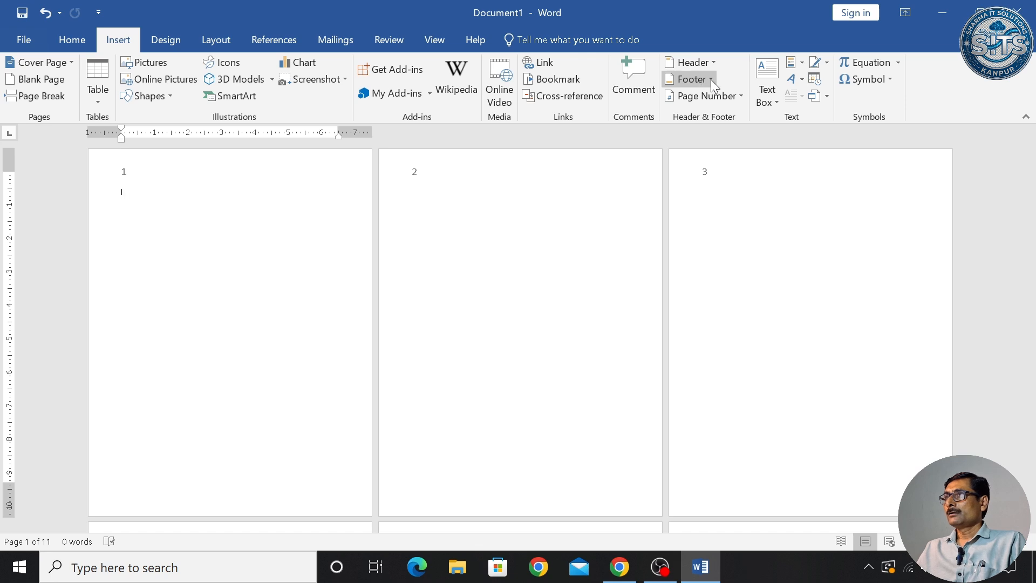
left_click(738, 96)
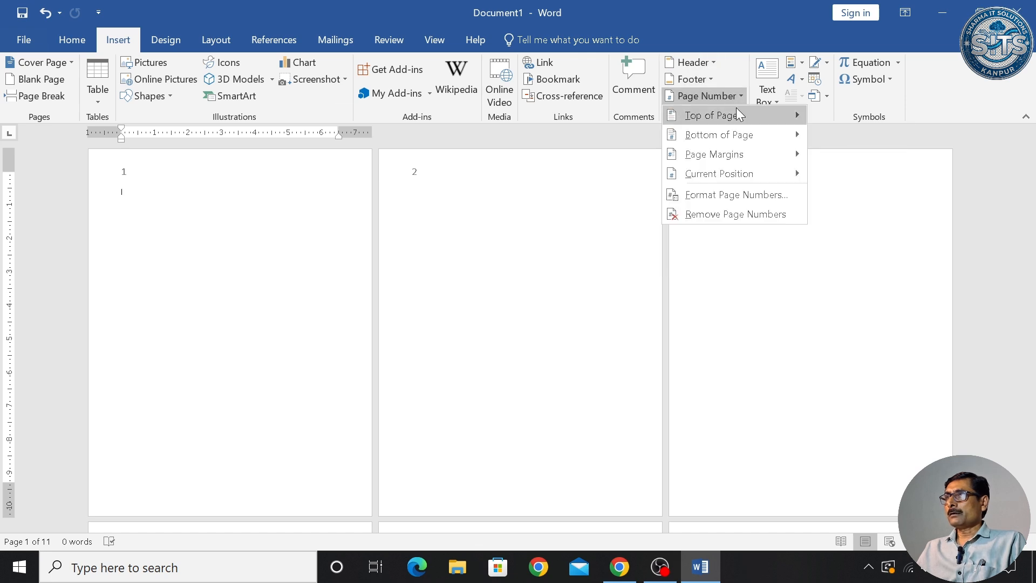
mouse_move(721, 115)
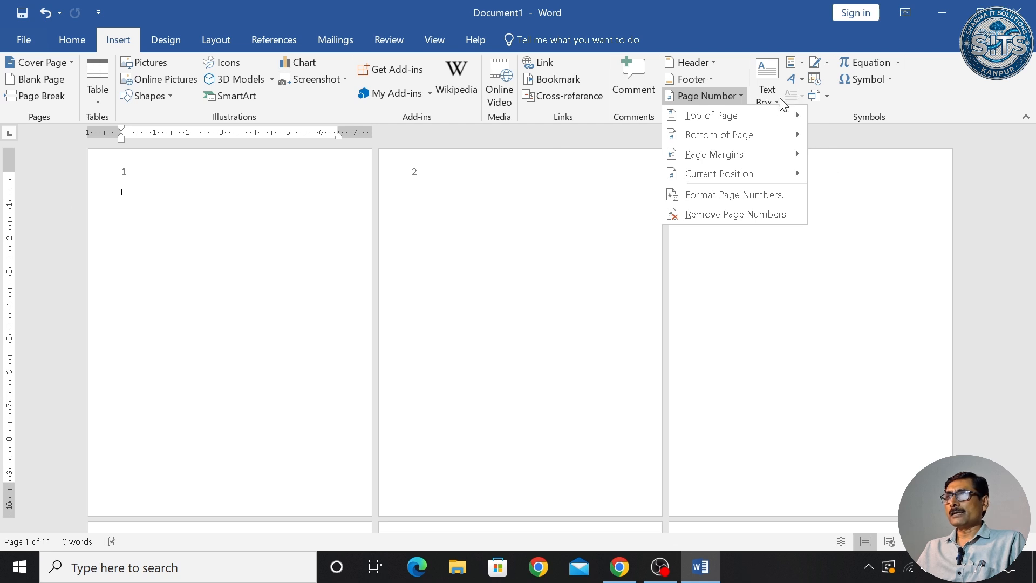
mouse_move(780, 114)
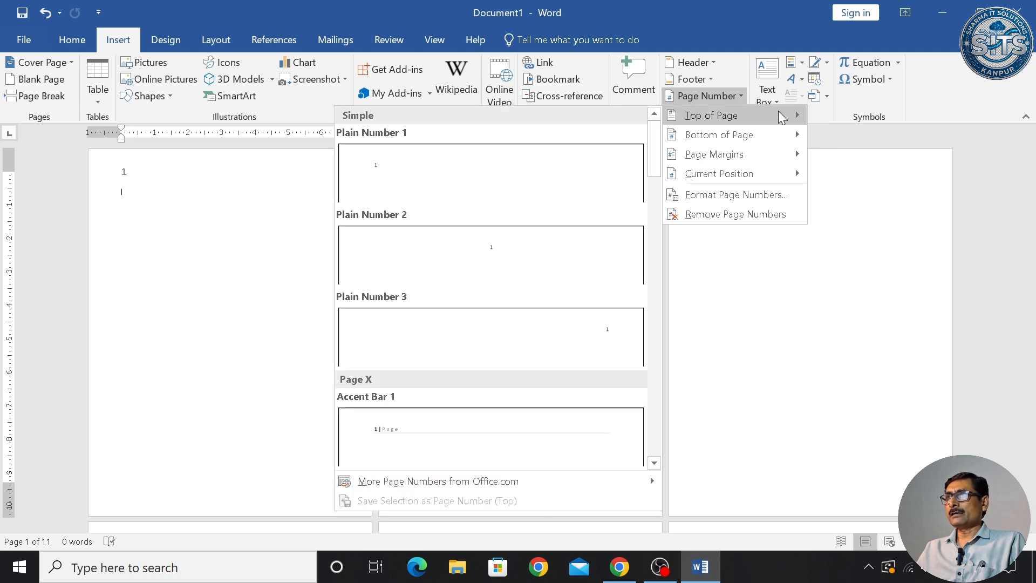
left_click(408, 172)
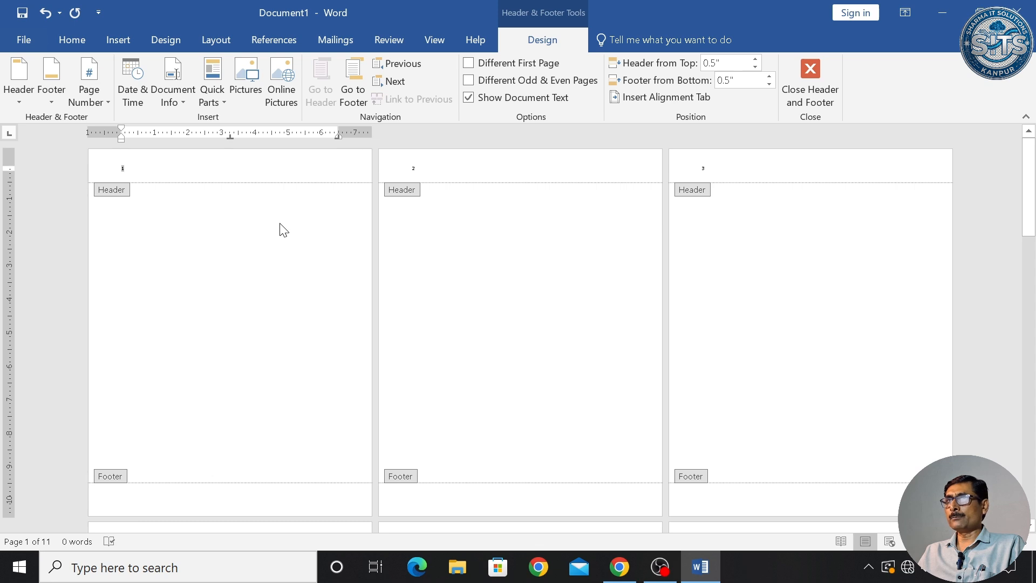
- Enlarge the header page number and enable Different Odd & Even Pages, clearing page 2's number
double_click(124, 169)
key("ctrl+bracketright")
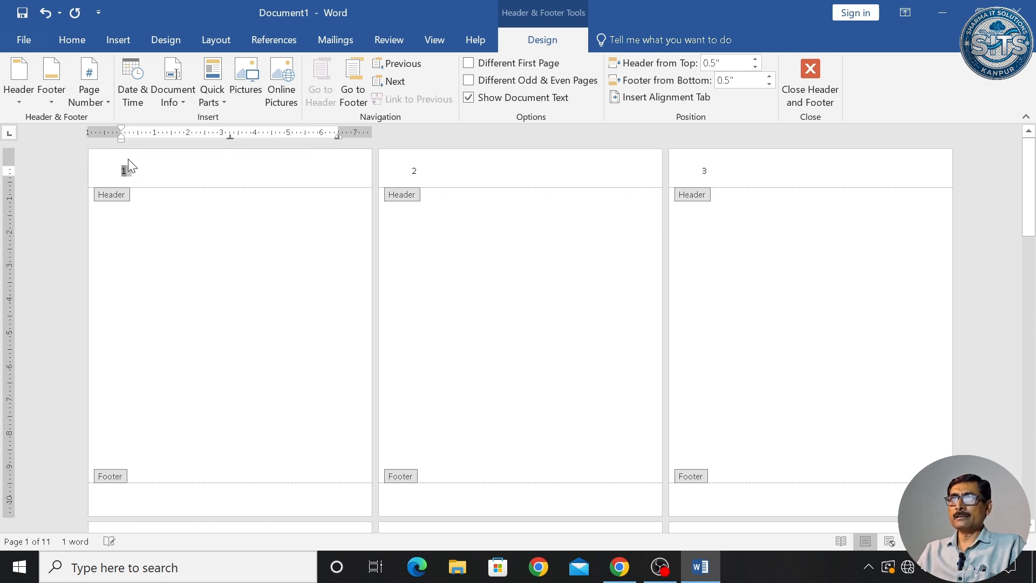
left_click(420, 169)
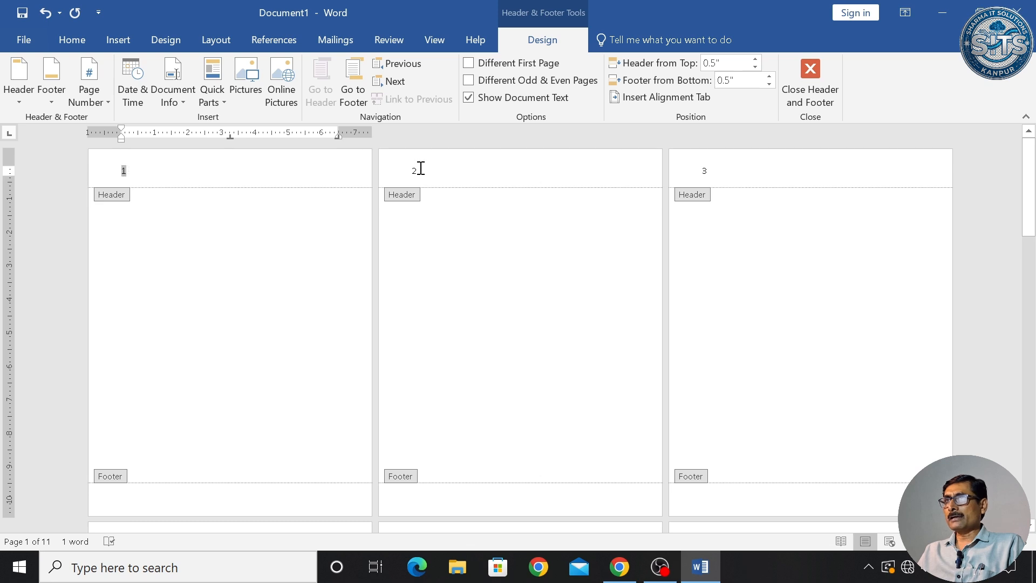
left_click(497, 82)
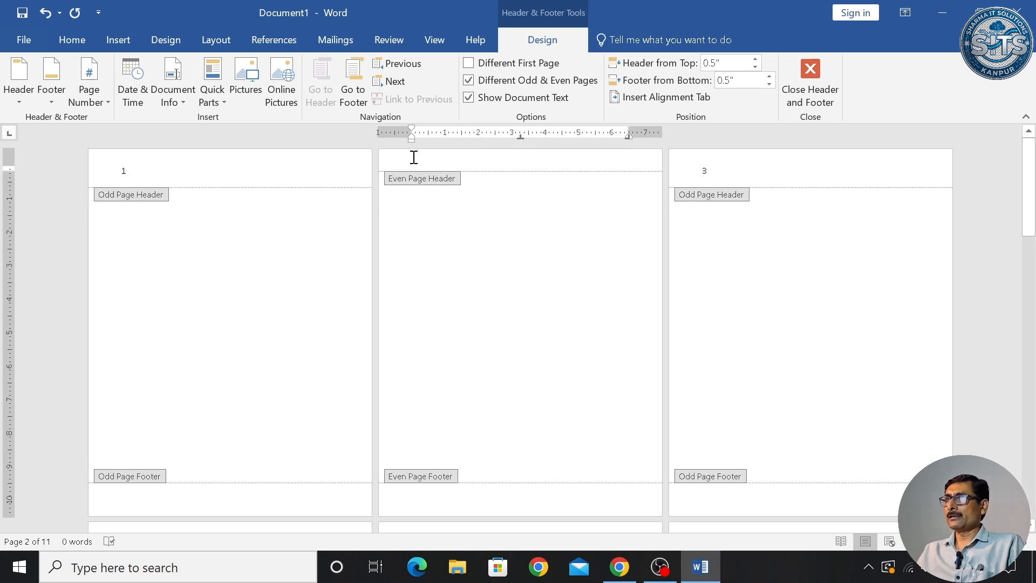
- Add a right-aligned Plain Number 3 page number to the even-page header and close header editing
left_click(134, 43)
left_click(733, 95)
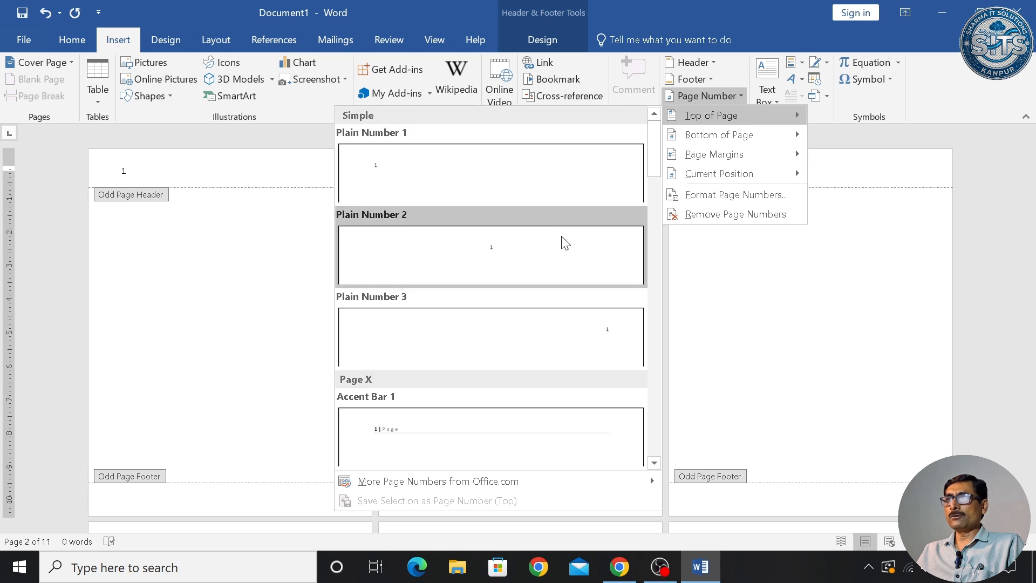
left_click(608, 335)
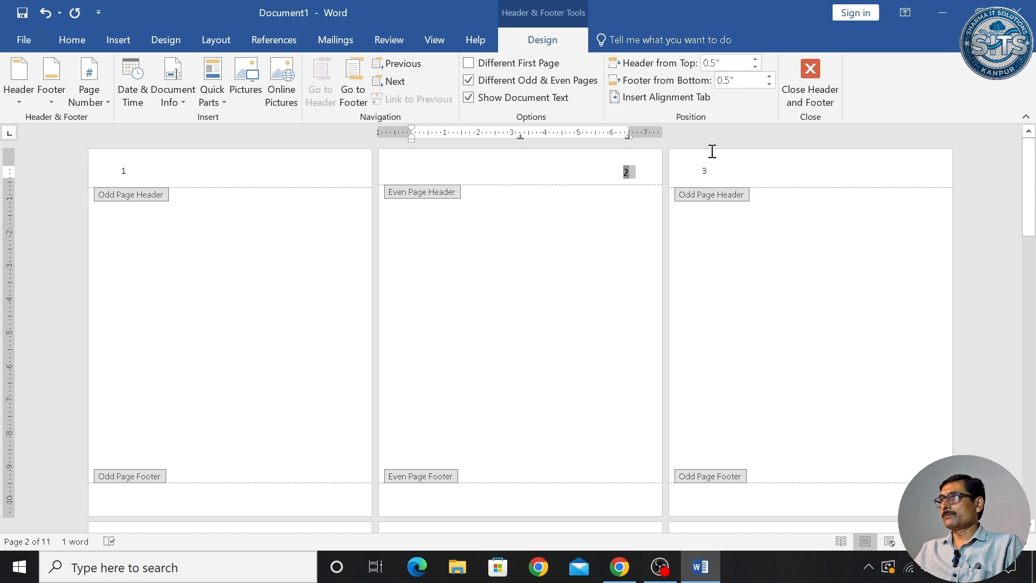
left_click(820, 92)
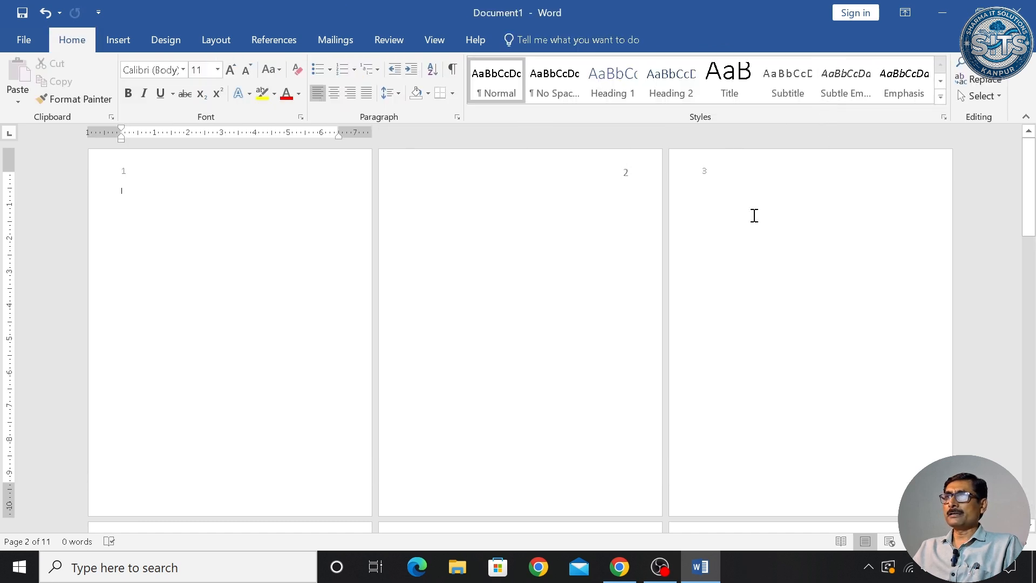
scroll(455, 310, "up", 5)
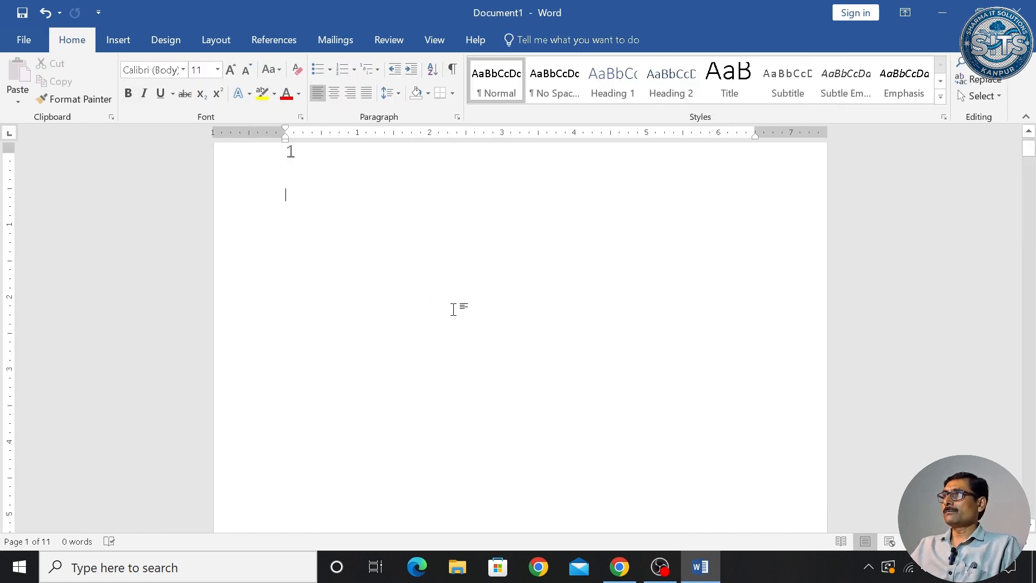
mouse_move(1029, 153)
left_mouse_down()
mouse_move(1035, 278)
mouse_move(1033, 145)
left_mouse_up()
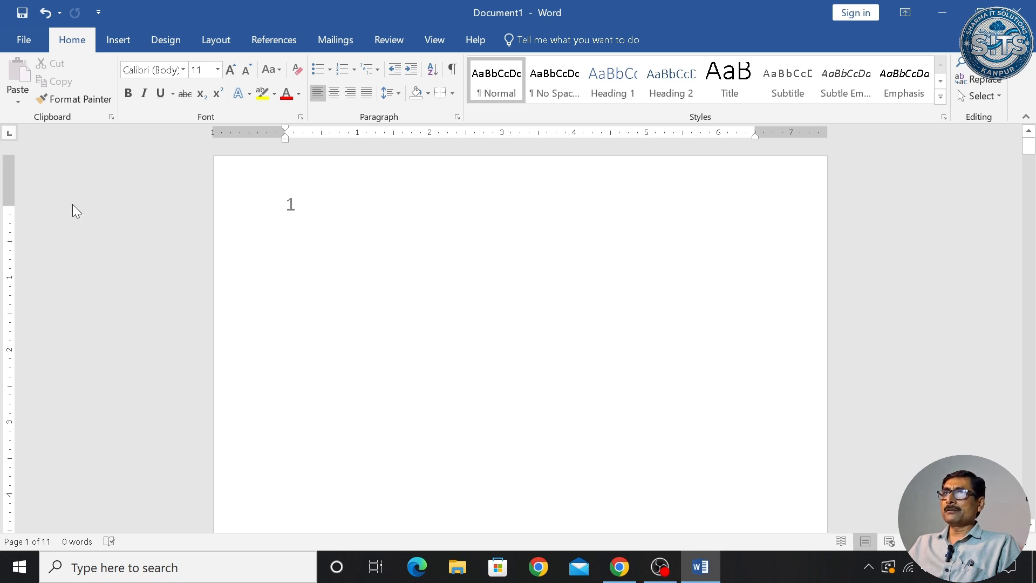
- Remove the page numbers from the odd pages, starting on page 1
left_click(124, 47)
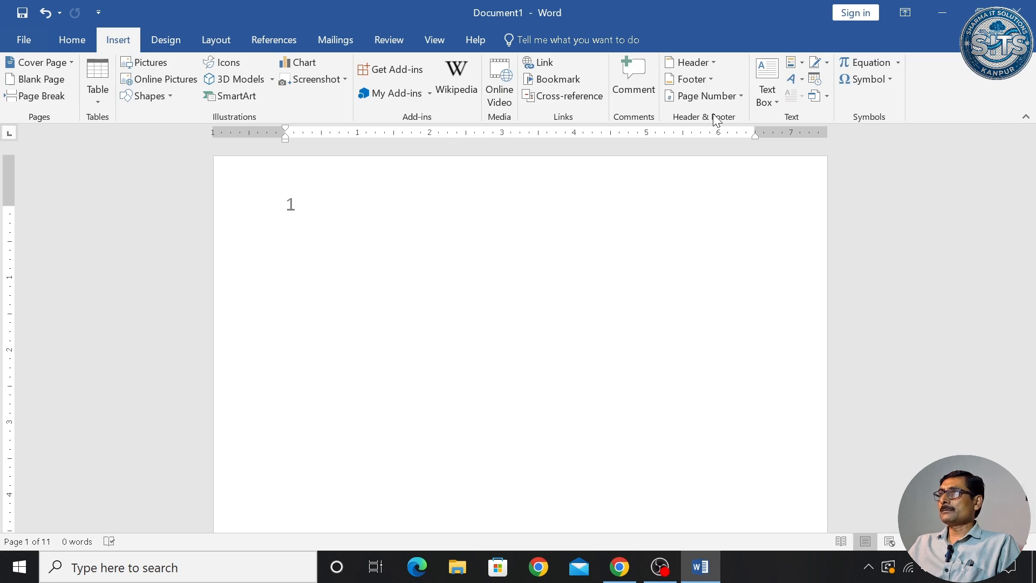
left_click(735, 98)
left_click(728, 212)
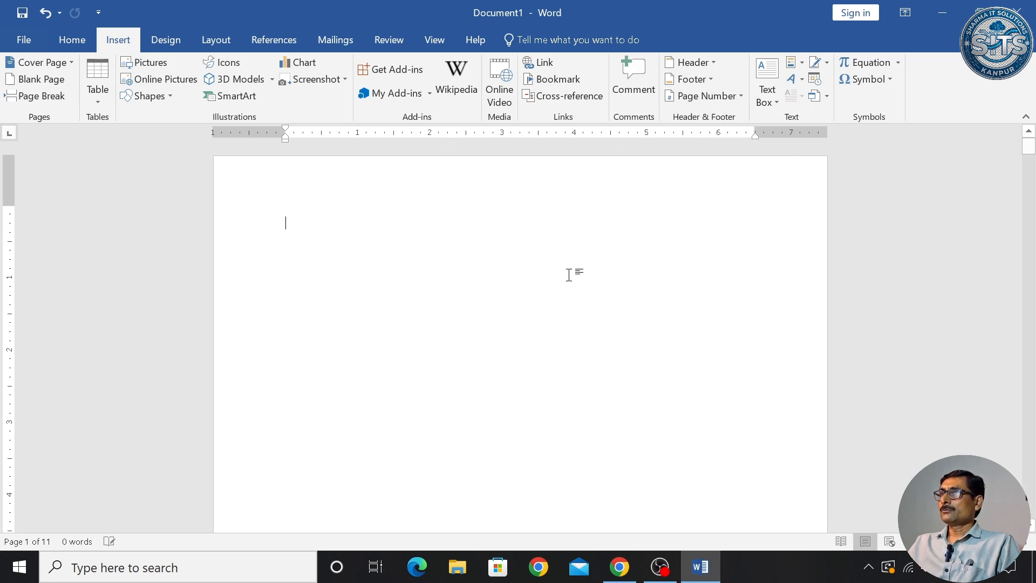
- Remove the page numbers from the even pages on page 2
scroll(571, 272, "down", 5)
scroll(571, 272, "down", 3)
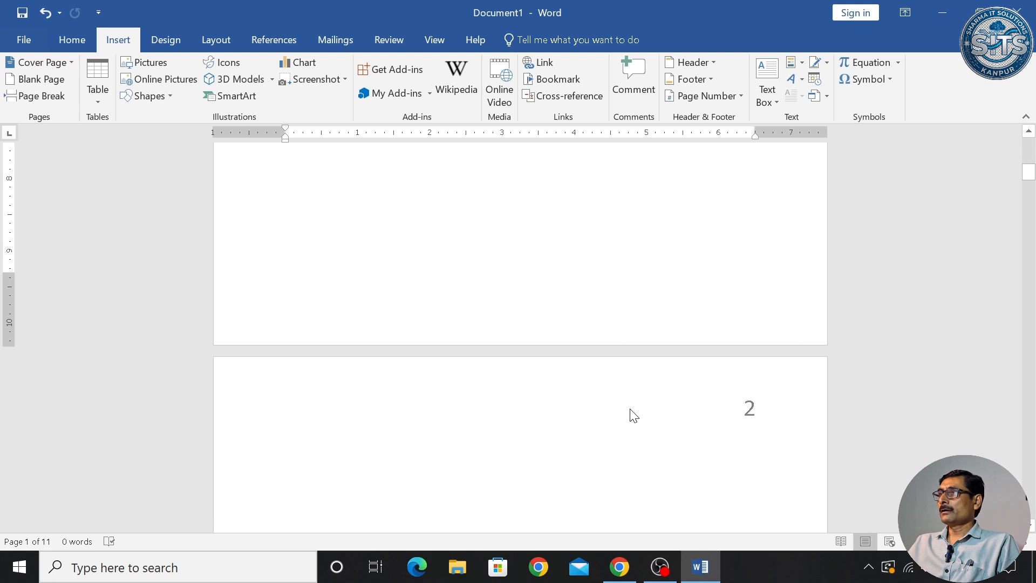
left_click(724, 97)
left_click(737, 219)
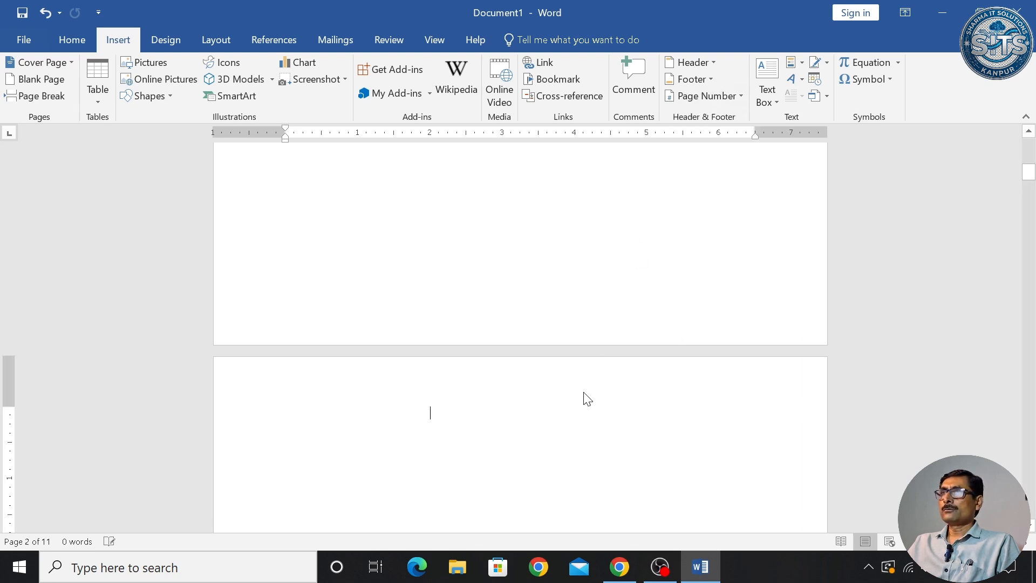
scroll(586, 398, "down", 3)
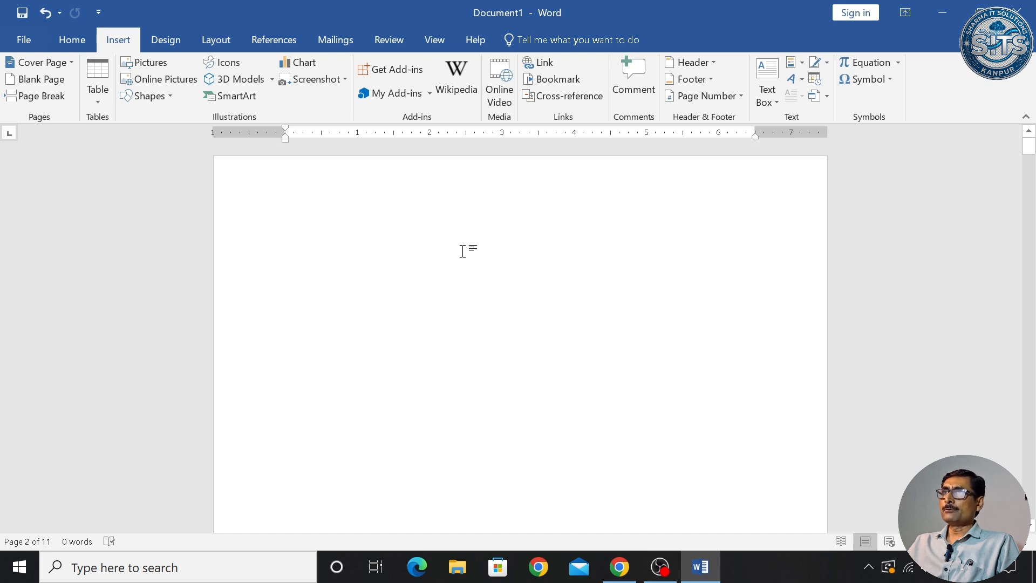
- In the header, turn off Different Odd & Even Pages and turn on Different First Page
double_click(445, 193)
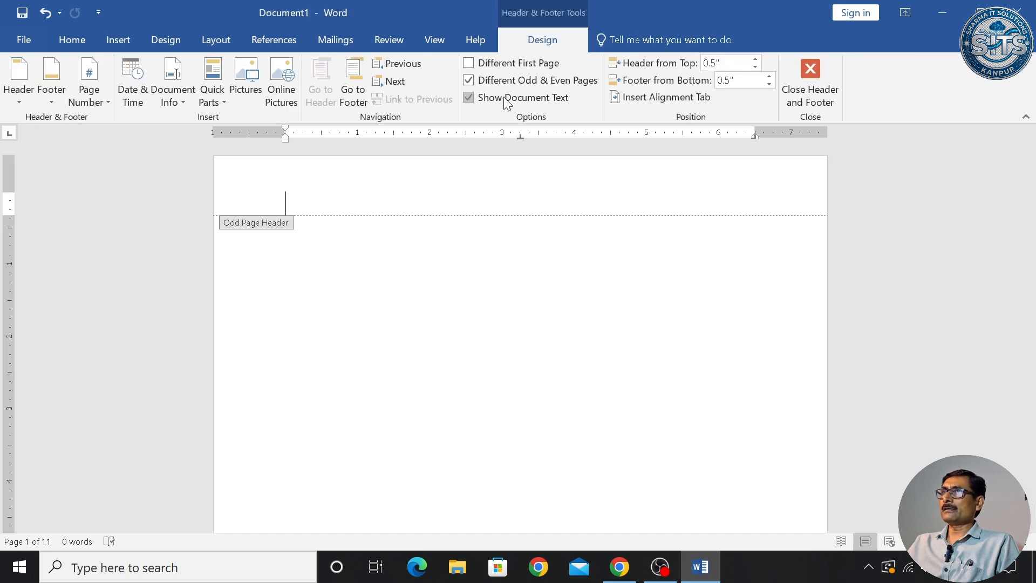
left_click(501, 79)
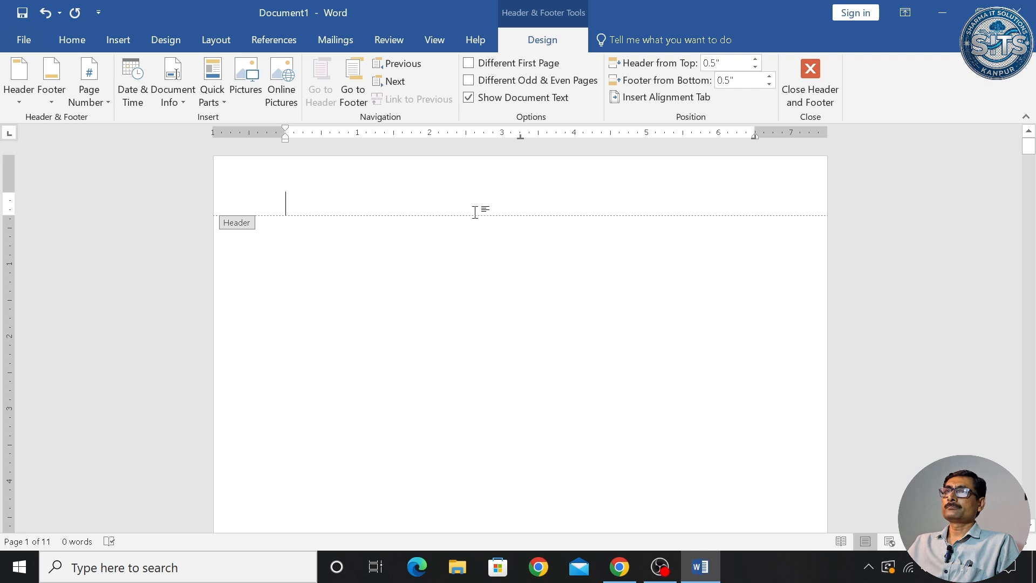
left_click(504, 70)
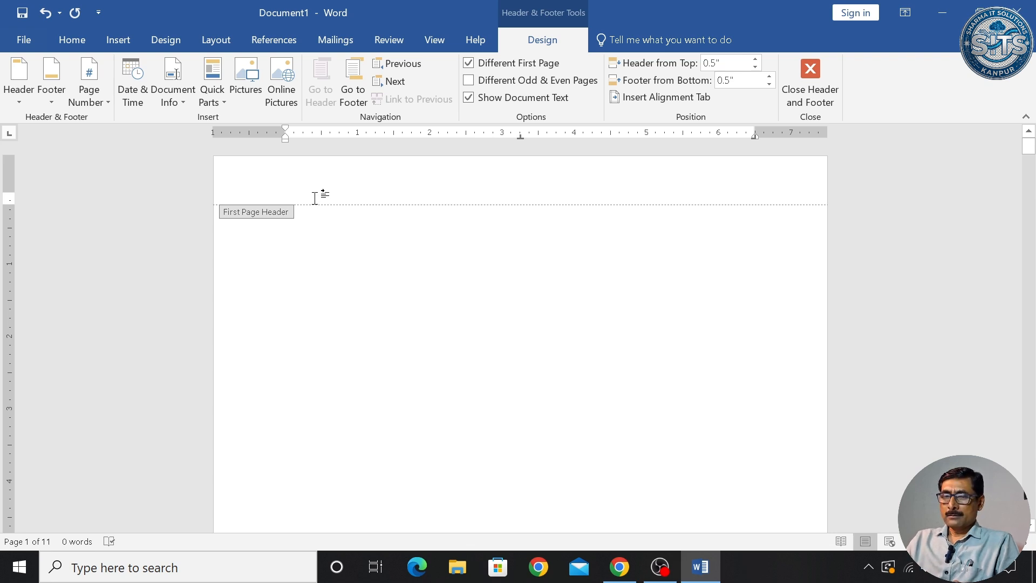
- Type 'AIM COMPUTER ACADEMY' in the First Page Header and make it larger, centred and bold
type("AIM COMPUTER ACADEMY")
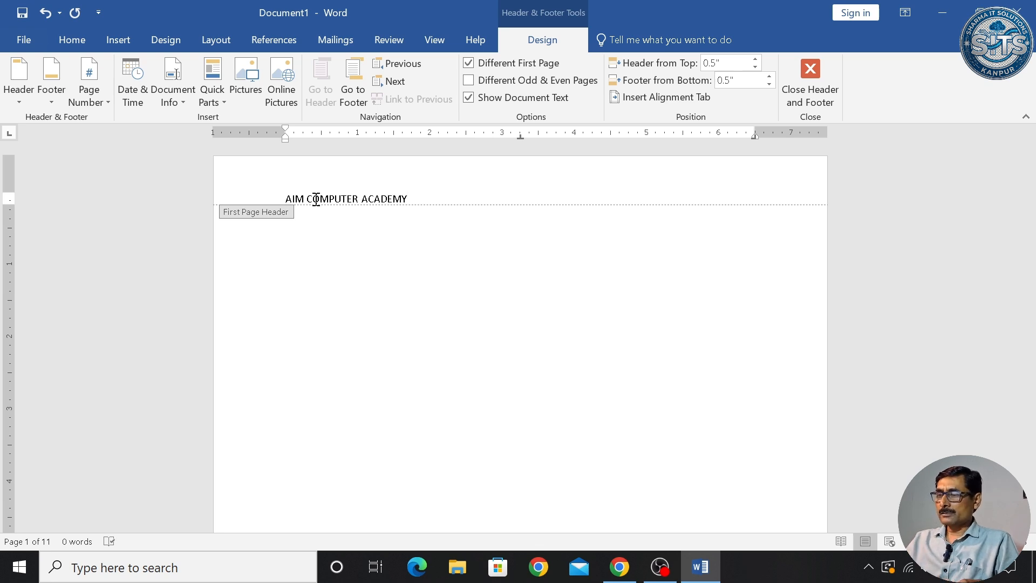
triple_click(317, 199)
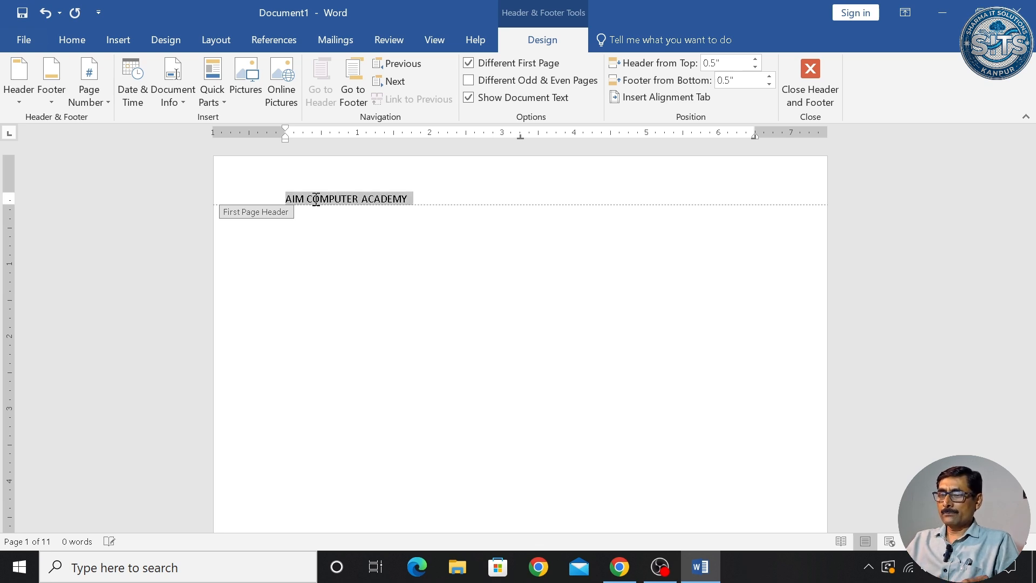
key("ctrl+bracketright")
key("ctrl+bracketright")
key("ctrl+bracketright")
key("ctrl+bracketright")
key("ctrl+bracketright")
key("ctrl+bracketright")
key("ctrl+bracketright")
key("ctrl+bracketright")
key("ctrl+e")
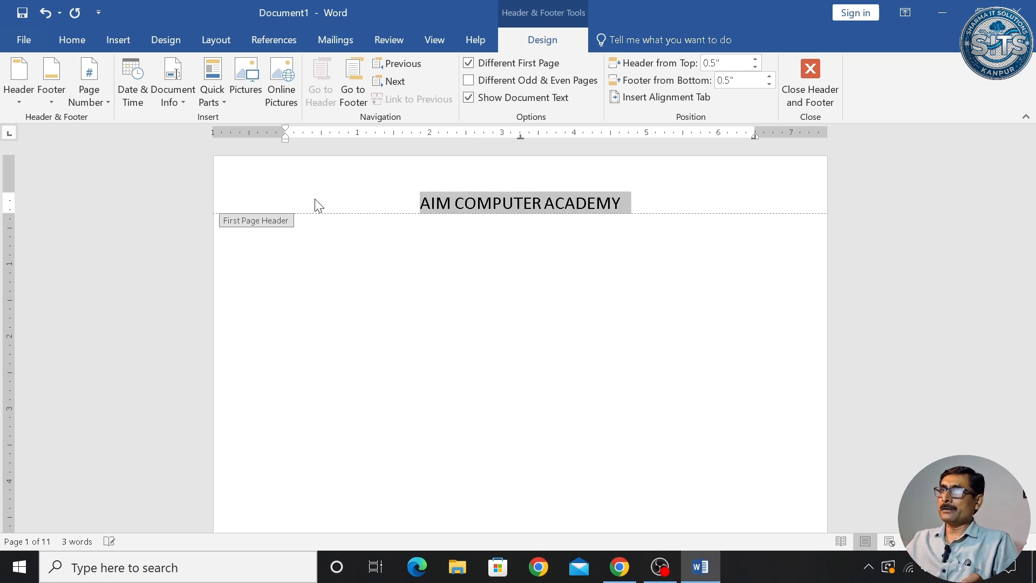
key("ctrl+b")
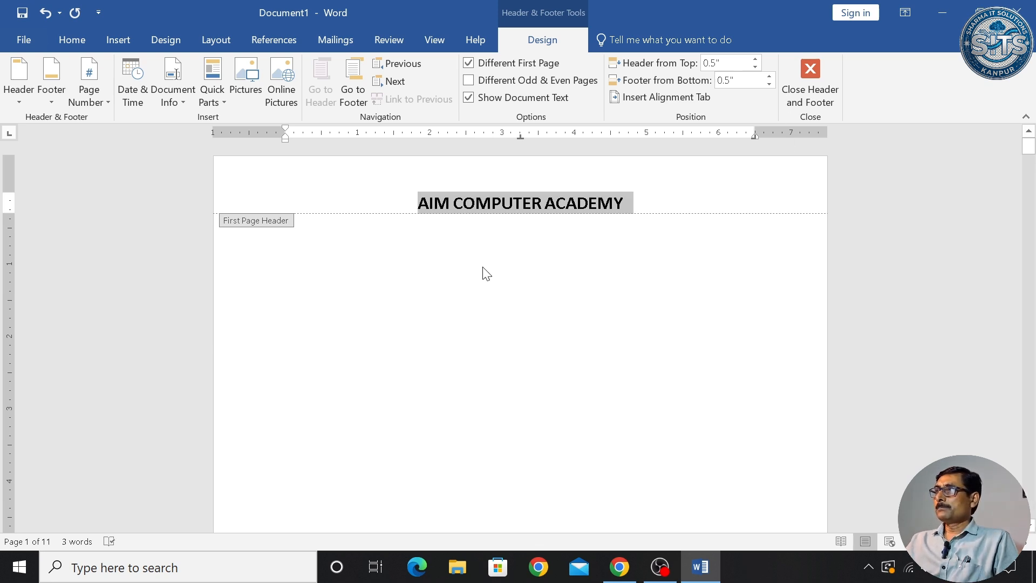
left_click_drag(1029, 150, 1031, 178)
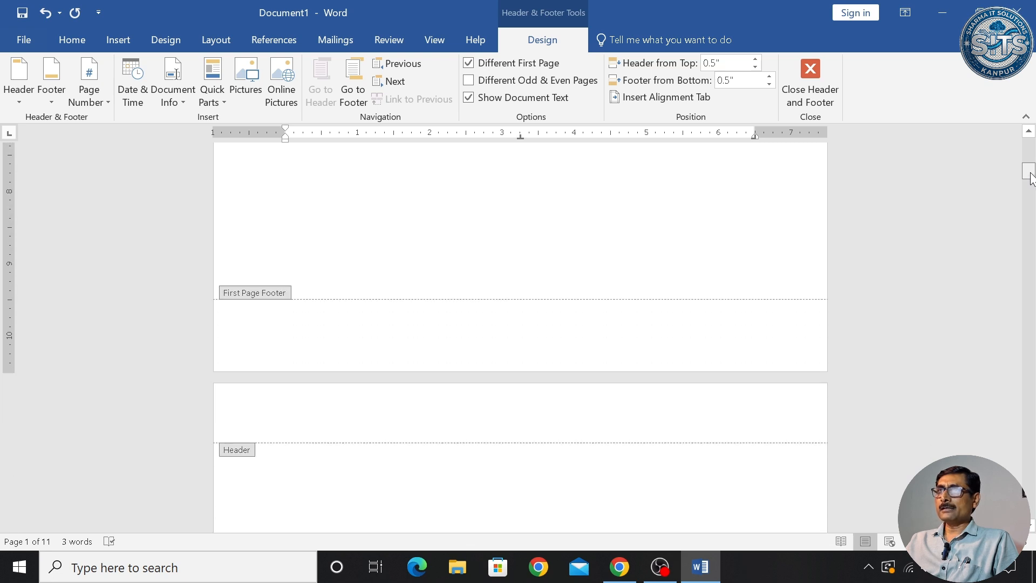
- Type the author's full name into page 2's header
left_click(468, 411)
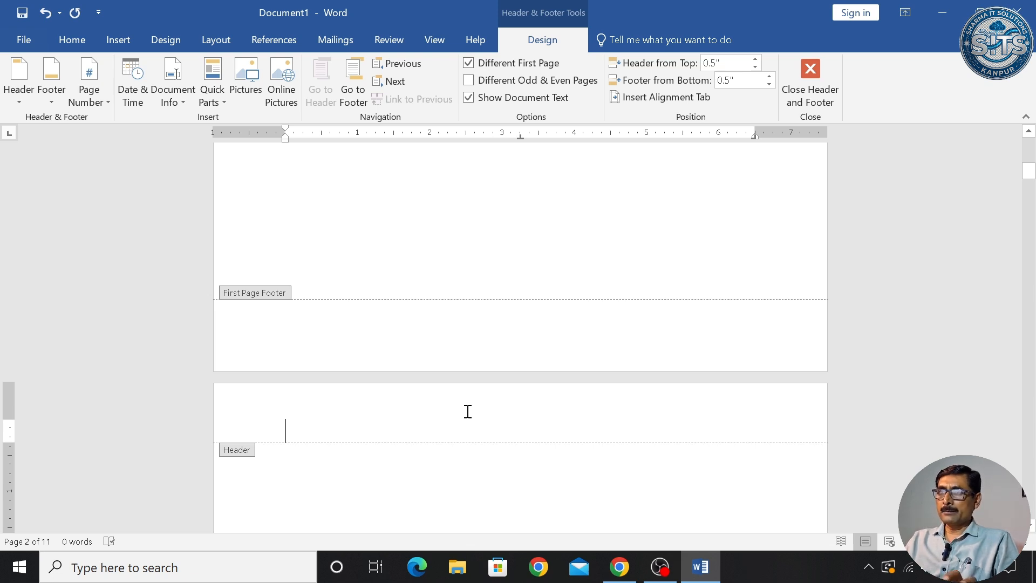
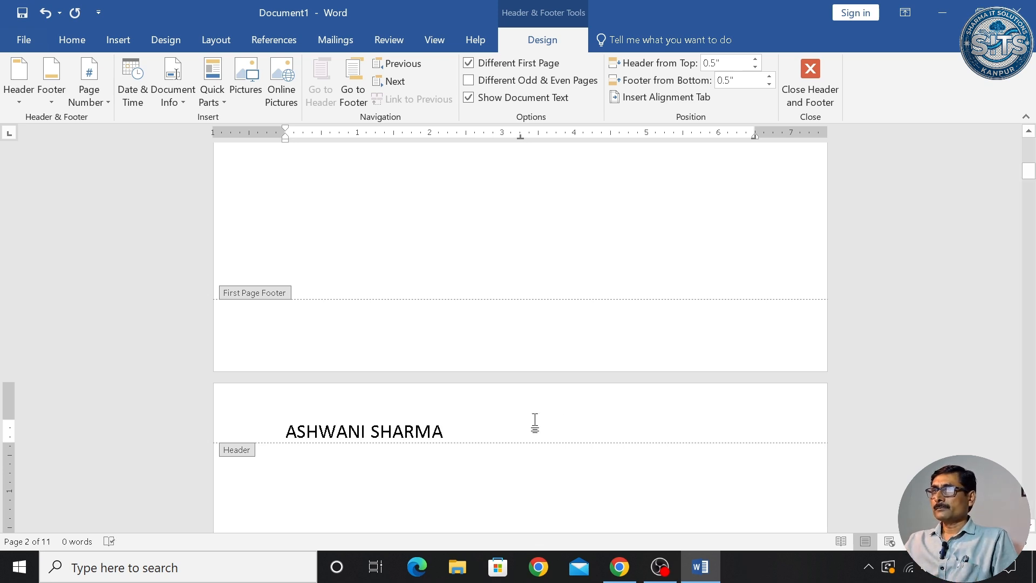
- Close Header and Footer and scroll back to the top of page 1
left_click(825, 84)
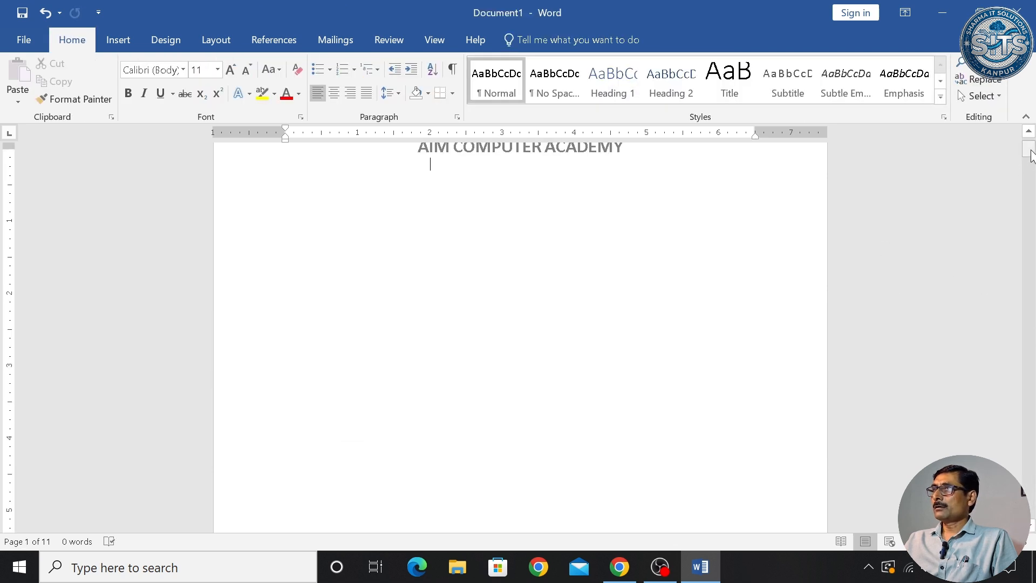
mouse_move(1030, 156)
left_mouse_down()
mouse_move(1033, 289)
mouse_move(1031, 149)
left_mouse_up()
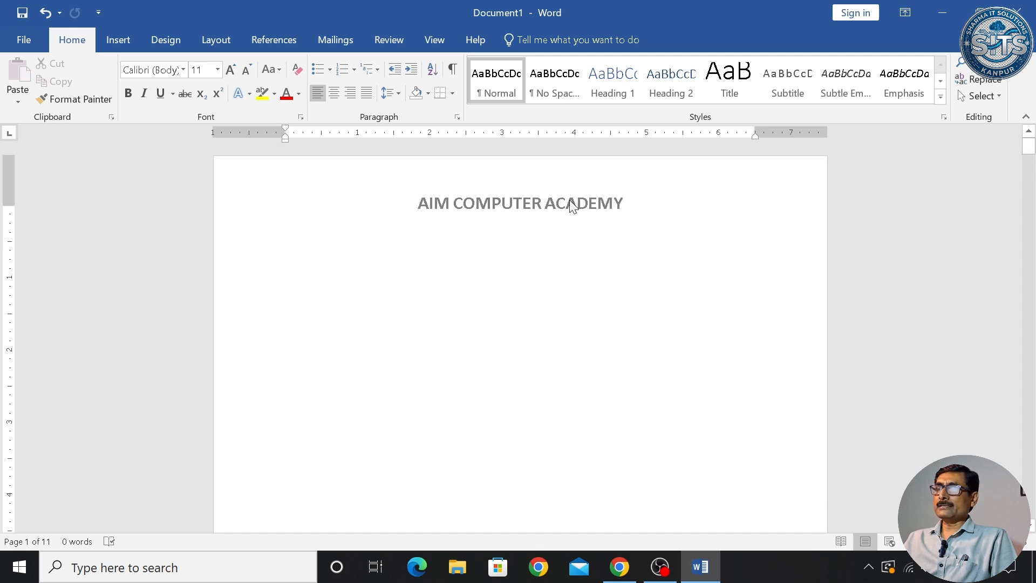